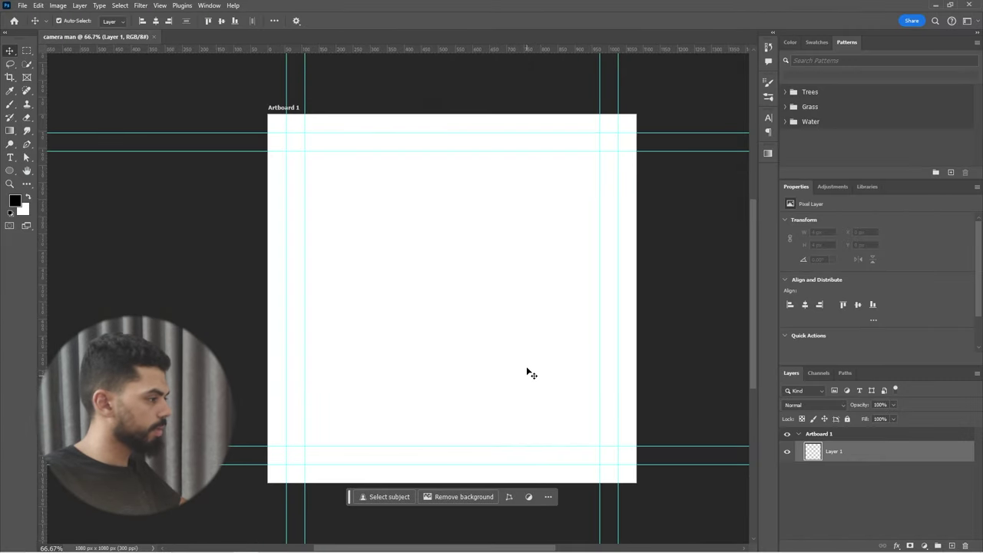
- Enlarge the placed portrait photo to about 809 × 1210 px and shift it lower on the artboard
{"action": "left_click_drag", "start_coordinate": [575, 299], "coordinate": [590, 298]}
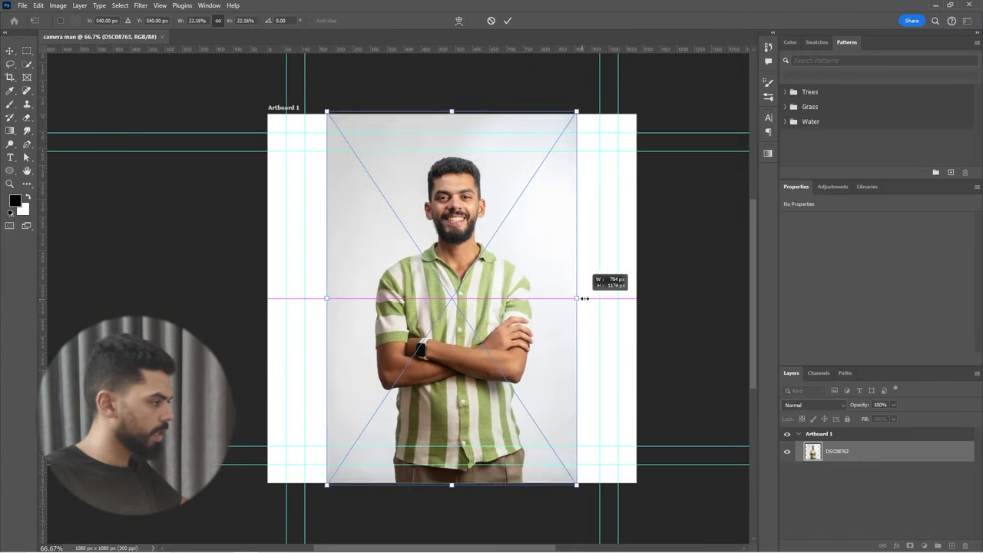
{"action": "left_click_drag", "start_coordinate": [488, 309], "coordinate": [483, 347]}
{"action": "key", "text": "Return"}
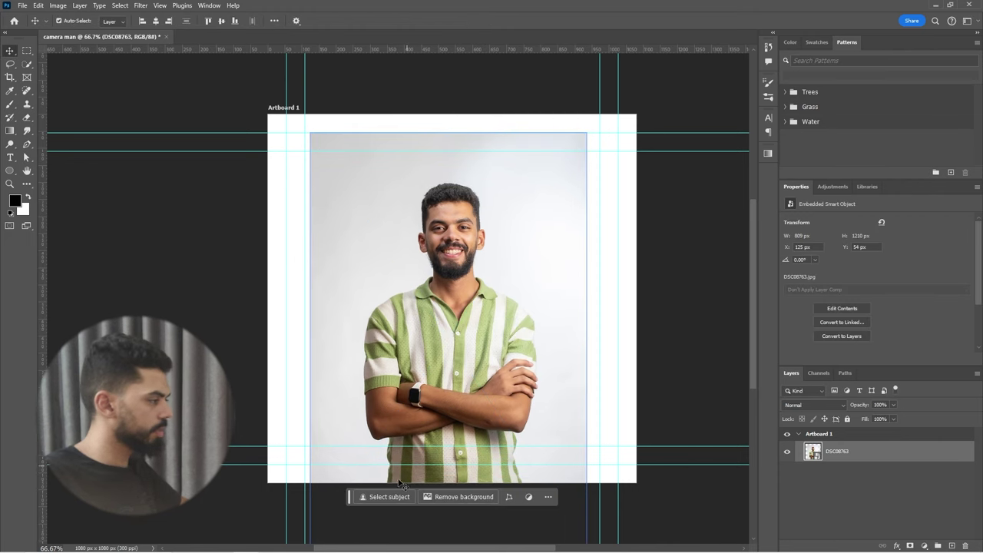
- Select the man with Select Subject and add a layer mask to hide the photo's background
{"action": "left_click", "coordinate": [28, 65]}
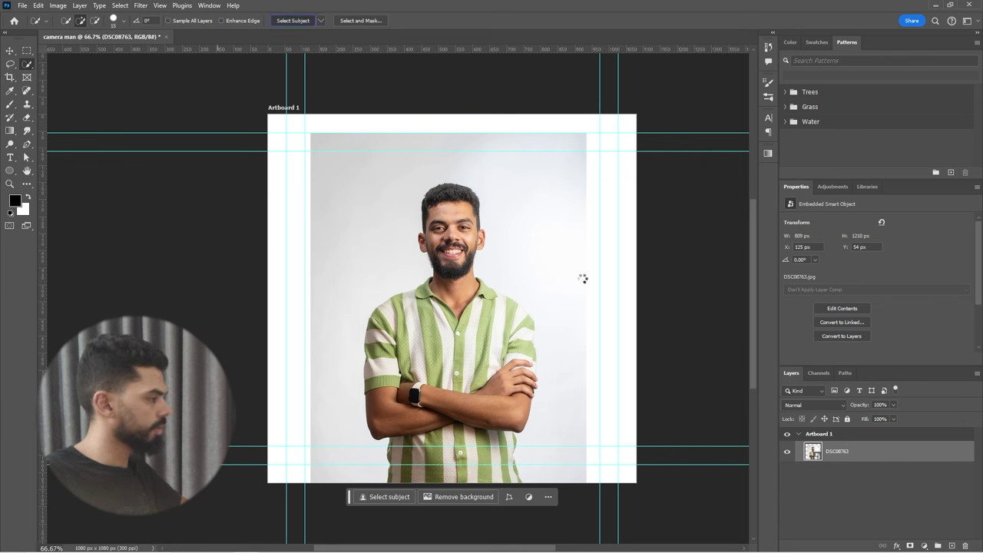
{"action": "left_click", "coordinate": [909, 546]}
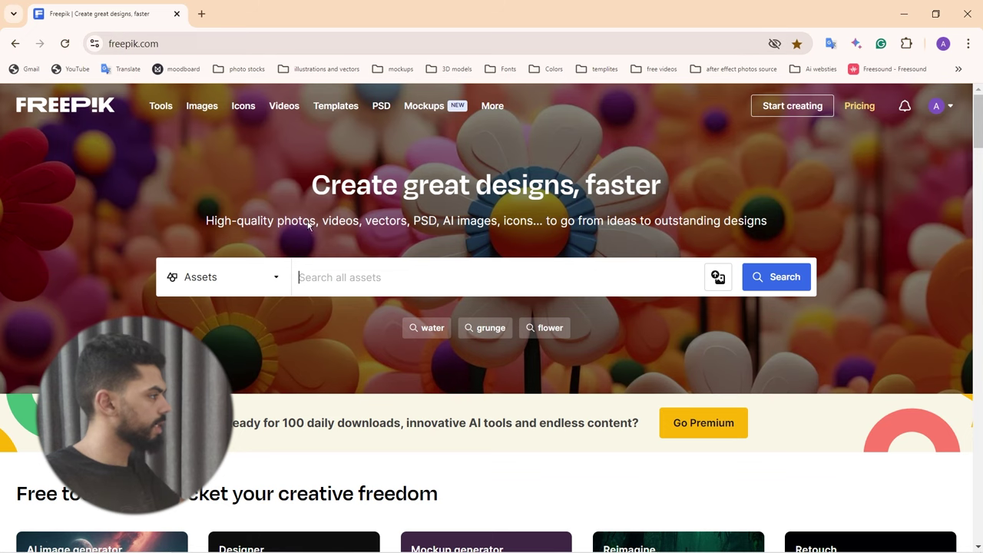
- Switch to Freepik in the browser and search all assets for "texture"
{"action": "left_click", "coordinate": [485, 261]}
{"action": "type", "text": "texture"}
{"action": "key", "text": "Return"}
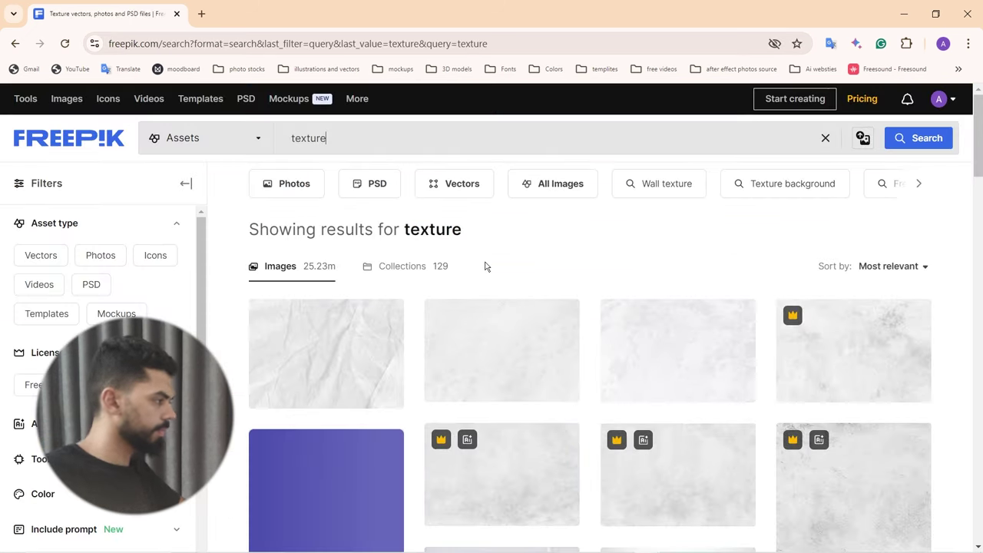
- Find the free white canvas background among the texture results, open its page in a new tab and download it
{"action": "scroll", "coordinate": [695, 263], "scroll_direction": "down", "scroll_amount": 3}
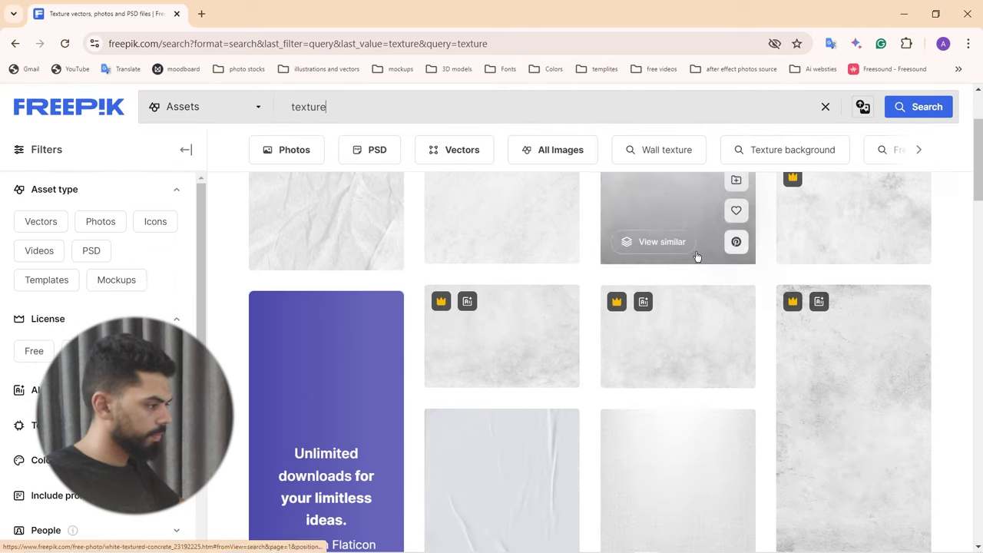
{"action": "scroll", "coordinate": [980, 178], "scroll_direction": "down", "scroll_amount": 1}
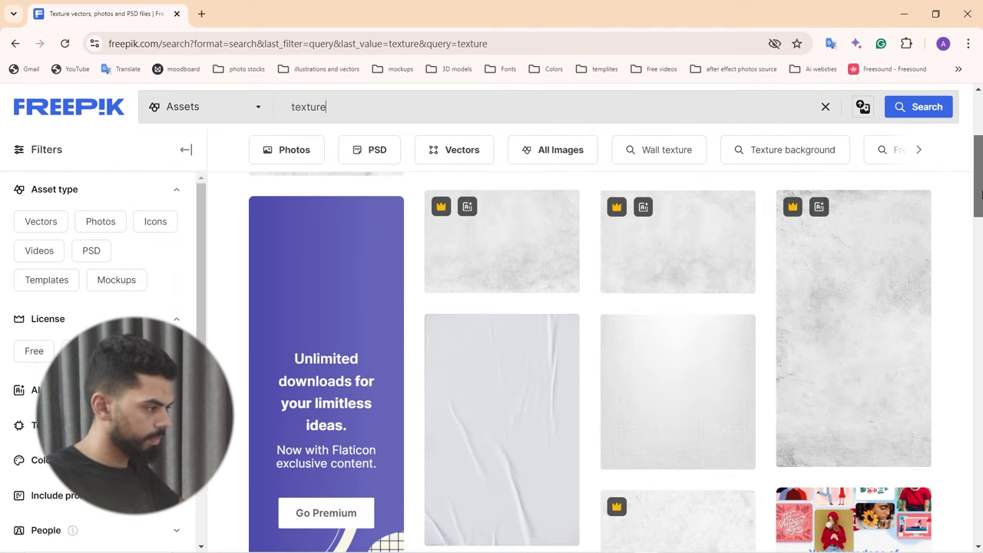
{"action": "middle_click", "coordinate": [673, 389]}
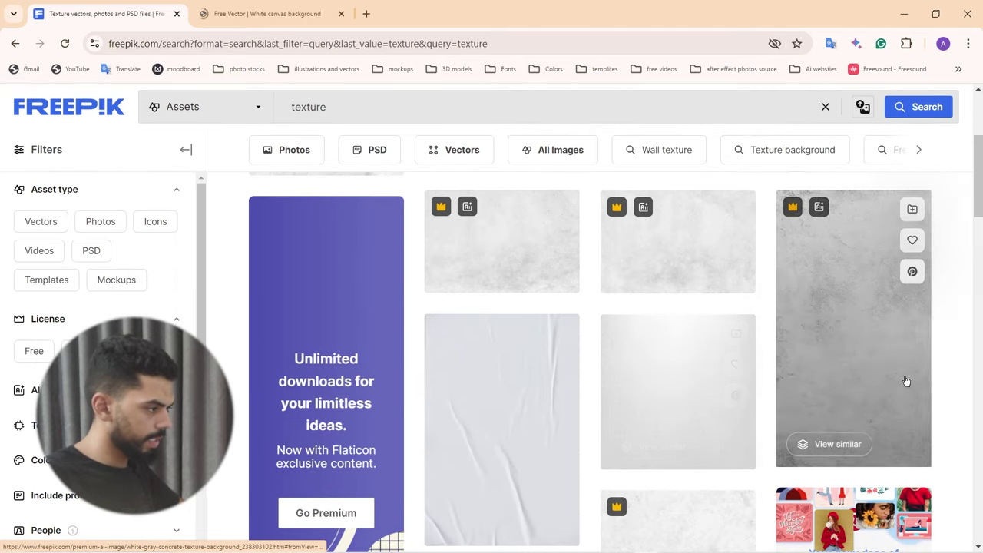
{"action": "scroll", "coordinate": [658, 300], "scroll_direction": "down", "scroll_amount": 2}
{"action": "left_click", "coordinate": [261, 13]}
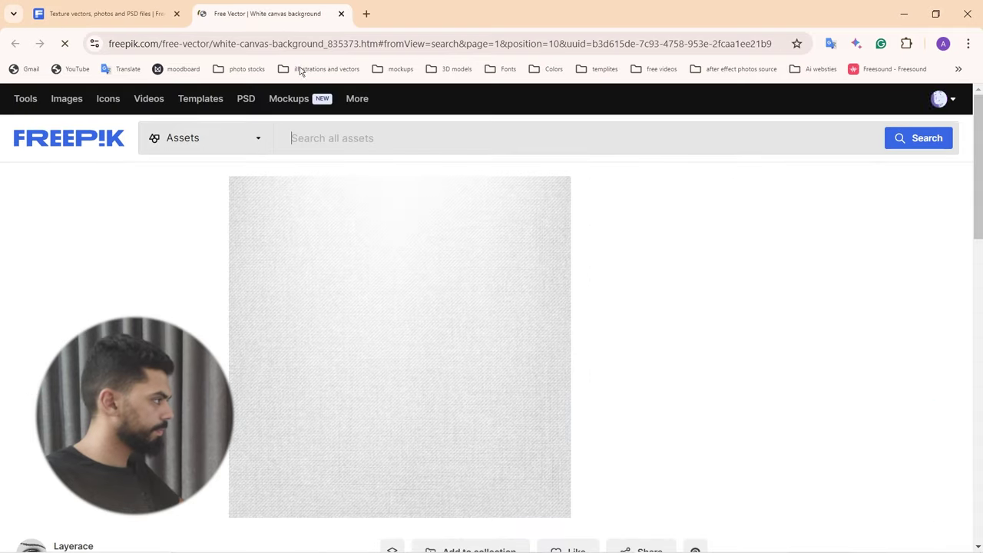
{"action": "scroll", "coordinate": [700, 373], "scroll_direction": "down", "scroll_amount": 3}
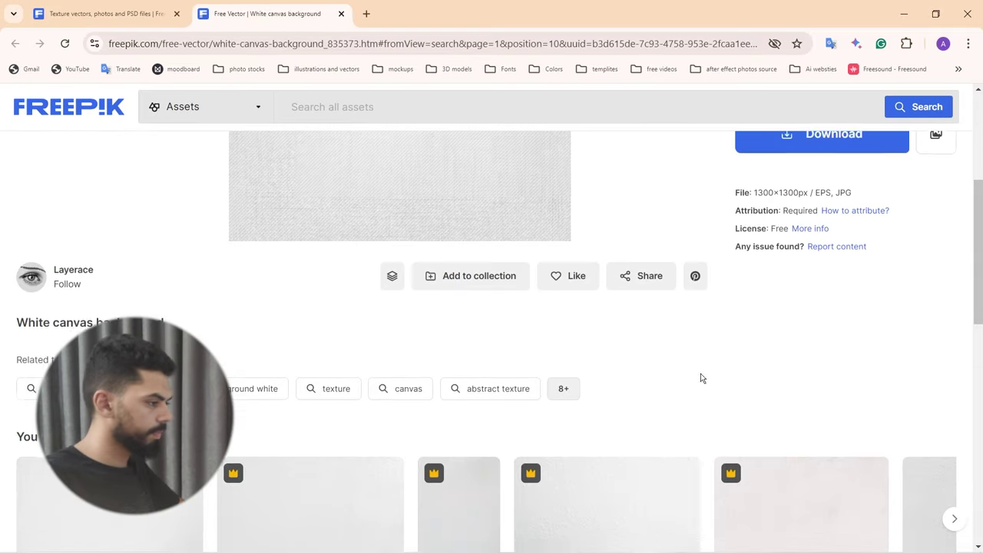
{"action": "scroll", "coordinate": [738, 334], "scroll_direction": "up", "scroll_amount": 3}
{"action": "left_click", "coordinate": [772, 413]}
{"action": "scroll", "coordinate": [765, 415], "scroll_direction": "down", "scroll_amount": 1}
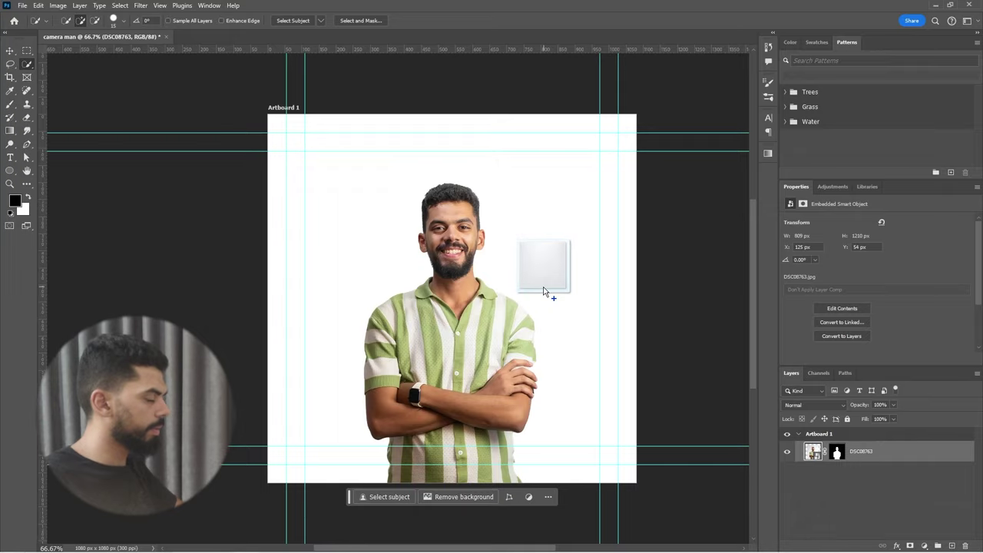
- Switch back to Photoshop, place the canvas texture across the 1080 × 1080 px artboard and send it behind the man
{"action": "left_click_drag", "start_coordinate": [544, 291], "coordinate": [453, 282]}
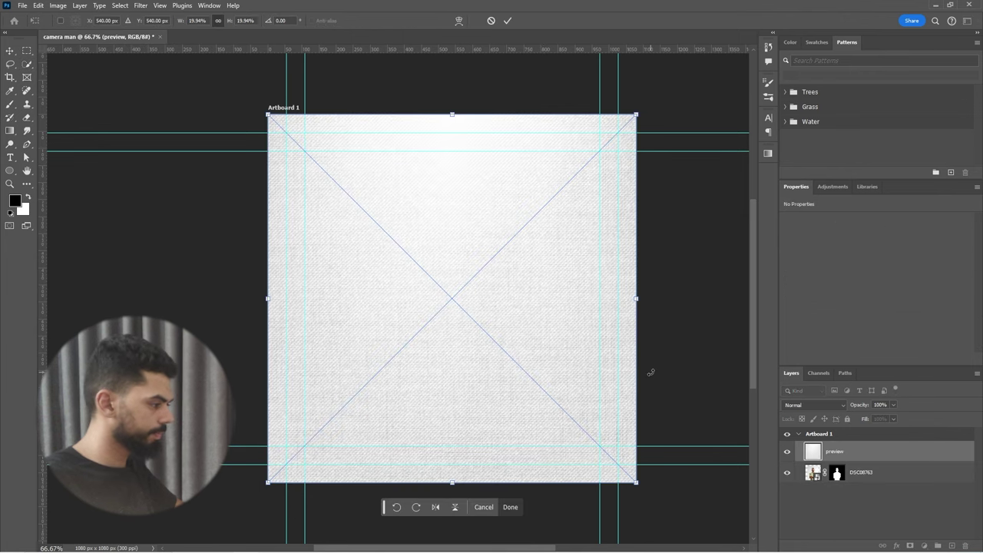
{"action": "key", "text": "Return"}
{"action": "key", "text": "ctrl+bracketleft"}
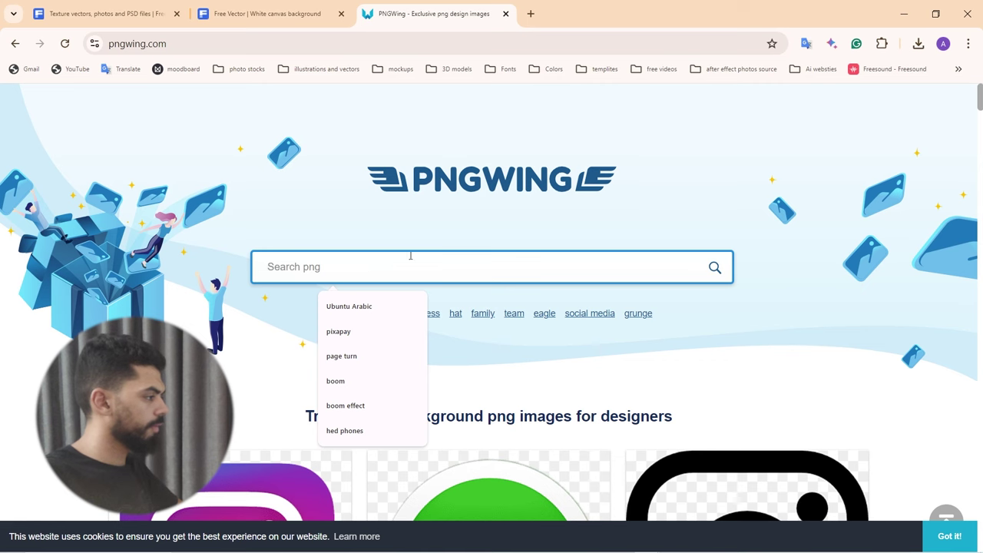
- Switch to PNGWing in the browser and search for "old camera" images
{"action": "left_click", "coordinate": [456, 208]}
{"action": "left_click", "coordinate": [409, 267]}
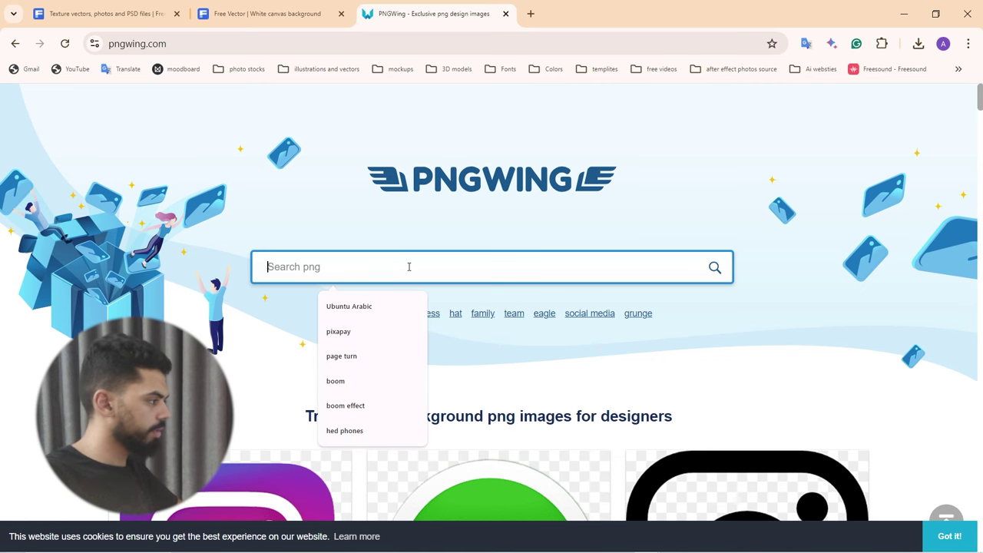
{"action": "type", "text": "old camer"}
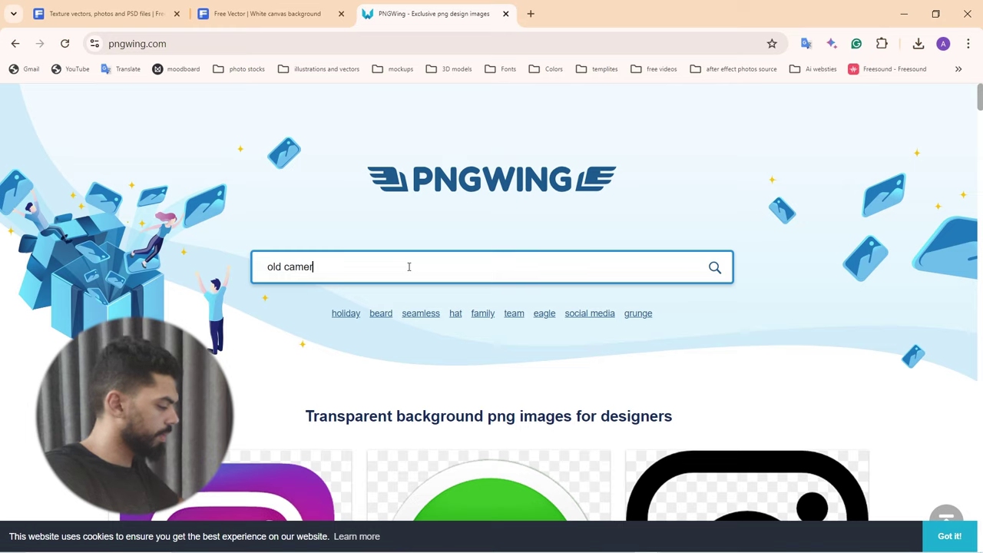
- Browse the old camera results and open the Zenit, Polaroid Land Camera and Leica images in separate tabs
{"action": "scroll", "coordinate": [341, 249], "scroll_direction": "down", "scroll_amount": 3}
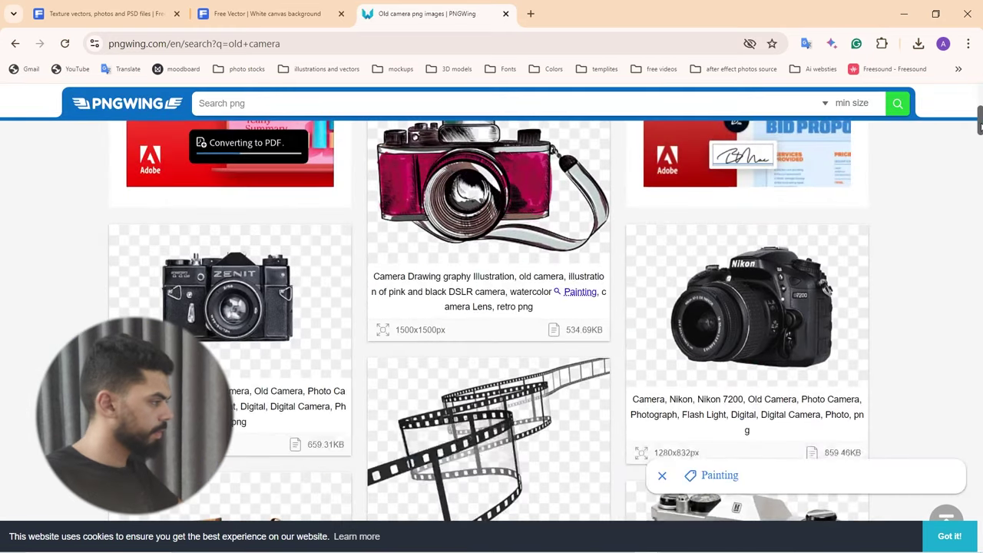
{"action": "middle_click", "coordinate": [232, 329]}
{"action": "scroll", "coordinate": [35, 304], "scroll_direction": "down", "scroll_amount": 10}
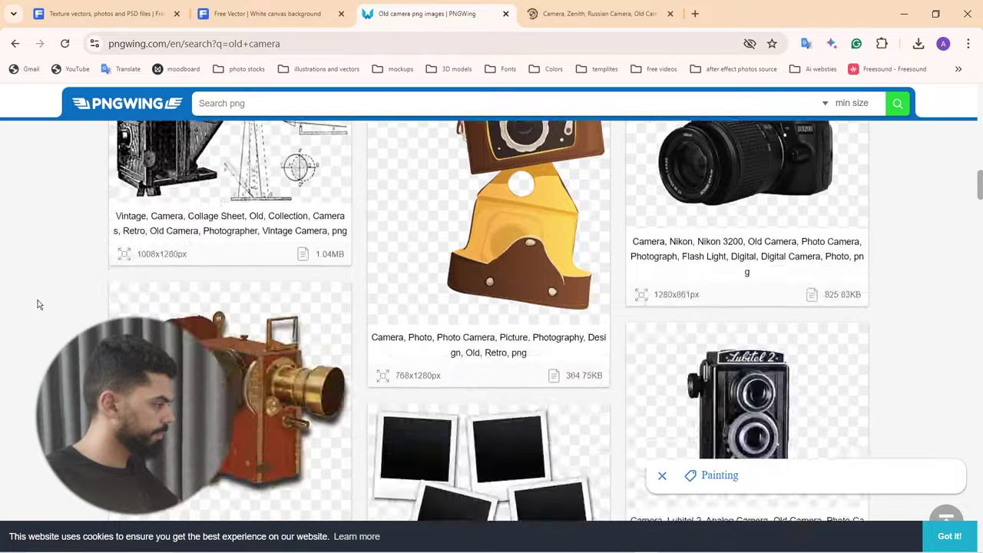
{"action": "scroll", "coordinate": [37, 305], "scroll_direction": "down", "scroll_amount": 10}
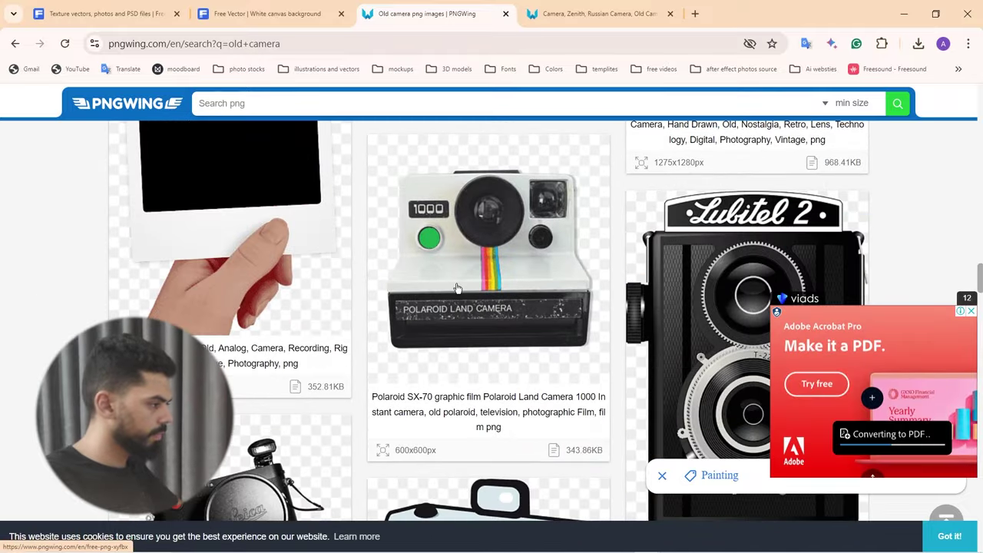
{"action": "middle_click", "coordinate": [457, 288]}
{"action": "scroll", "coordinate": [141, 284], "scroll_direction": "down", "scroll_amount": 3}
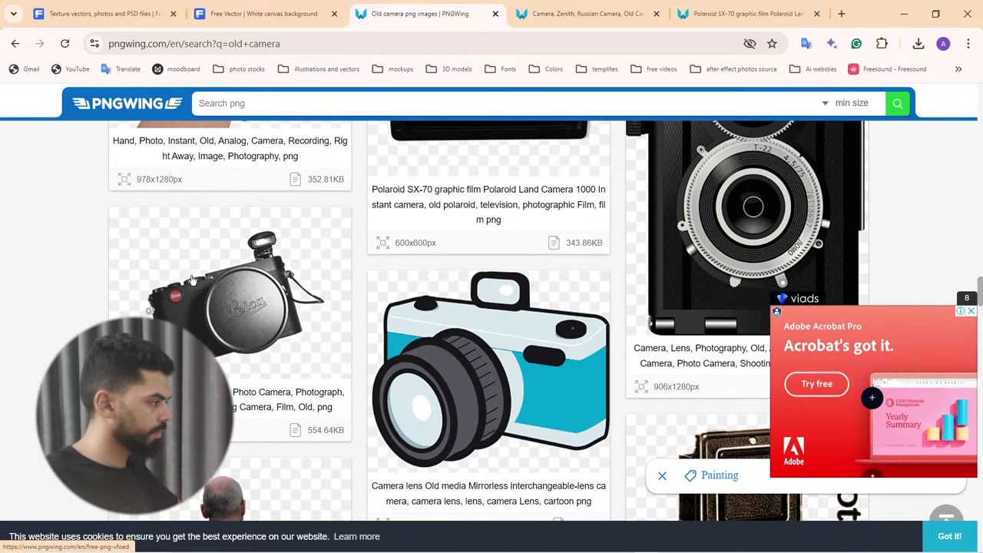
{"action": "middle_click", "coordinate": [141, 284]}
{"action": "scroll", "coordinate": [576, 165], "scroll_direction": "up", "scroll_amount": 1}
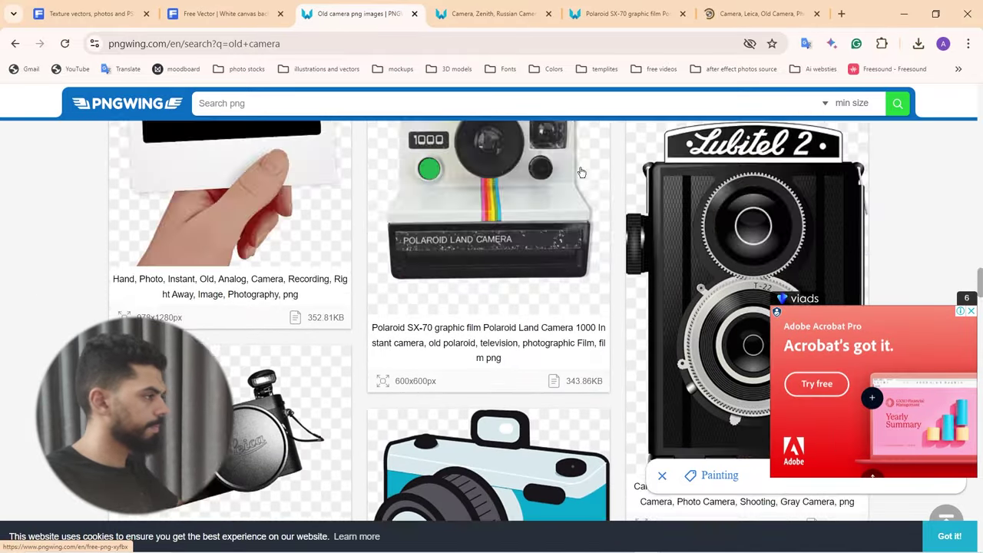
{"action": "scroll", "coordinate": [569, 176], "scroll_direction": "down", "scroll_amount": 2}
{"action": "scroll", "coordinate": [569, 176], "scroll_direction": "up", "scroll_amount": 4}
{"action": "scroll", "coordinate": [566, 175], "scroll_direction": "down", "scroll_amount": 10}
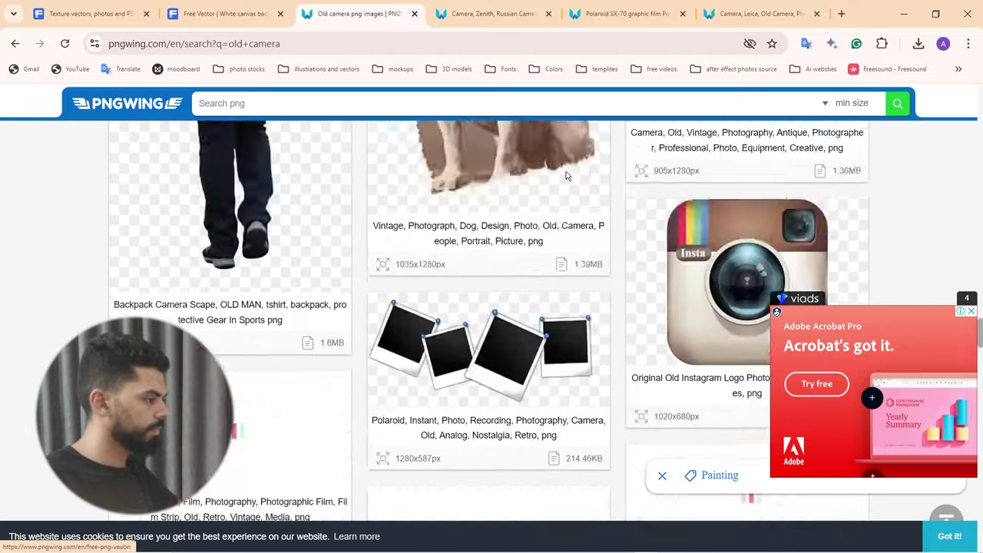
{"action": "scroll", "coordinate": [566, 176], "scroll_direction": "up", "scroll_amount": 1}
{"action": "scroll", "coordinate": [533, 200], "scroll_direction": "down", "scroll_amount": 5}
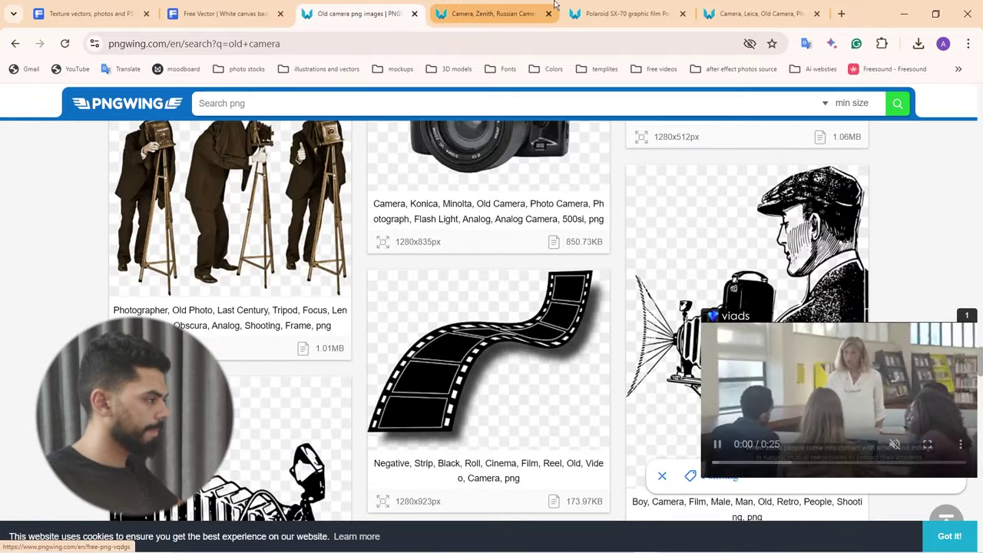
- Download the Zenit camera PNG, completing the image verification, and save it in the "photos done" folder
{"action": "left_click", "coordinate": [554, 6]}
{"action": "scroll", "coordinate": [461, 318], "scroll_direction": "down", "scroll_amount": 1}
{"action": "scroll", "coordinate": [430, 369], "scroll_direction": "up", "scroll_amount": 1}
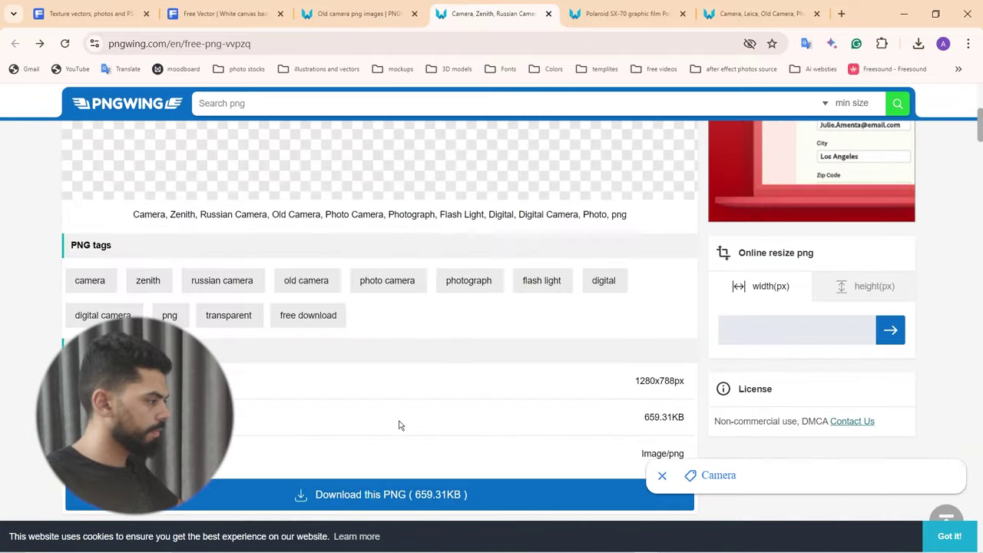
{"action": "scroll", "coordinate": [384, 418], "scroll_direction": "down", "scroll_amount": 1}
{"action": "left_click", "coordinate": [373, 429]}
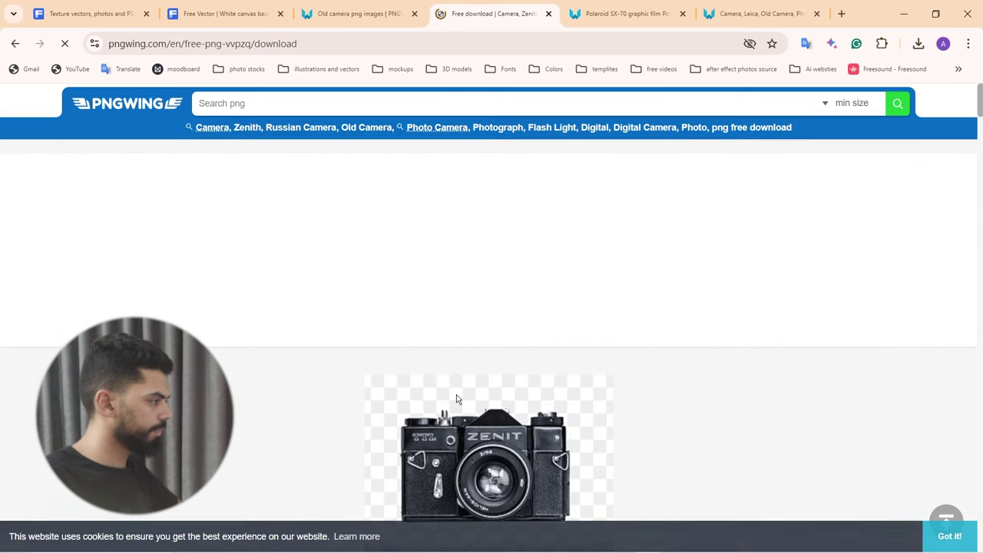
{"action": "scroll", "coordinate": [457, 400], "scroll_direction": "down", "scroll_amount": 1}
{"action": "scroll", "coordinate": [499, 384], "scroll_direction": "down", "scroll_amount": 5}
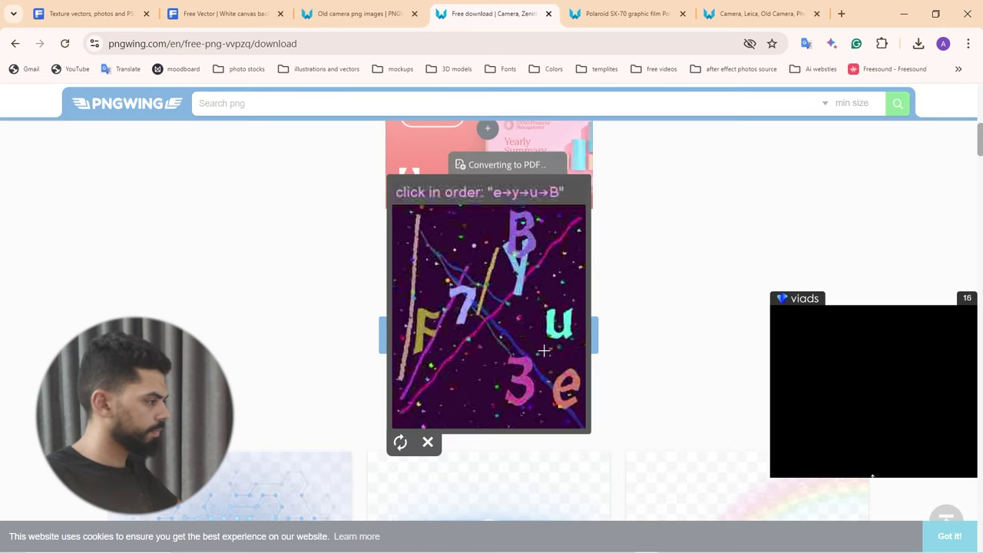
{"action": "left_click", "coordinate": [562, 382]}
{"action": "left_click", "coordinate": [515, 278]}
{"action": "left_click", "coordinate": [558, 323]}
{"action": "left_click", "coordinate": [521, 231]}
{"action": "left_click", "coordinate": [816, 512]}
- Download the Polaroid Land Camera PNG and save it in the "photos done" folder
{"action": "left_click", "coordinate": [606, 6]}
{"action": "scroll", "coordinate": [496, 330], "scroll_direction": "down", "scroll_amount": 4}
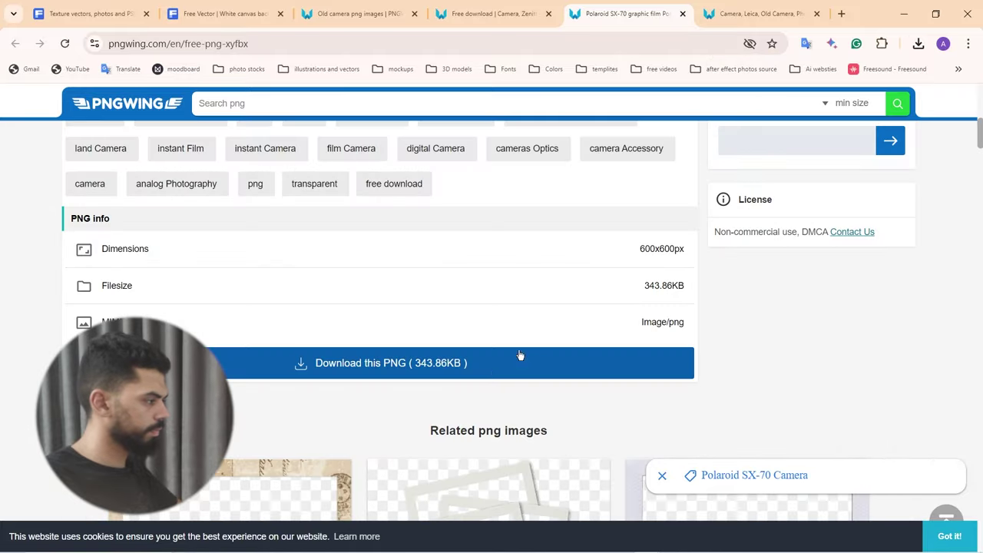
{"action": "left_click", "coordinate": [520, 355]}
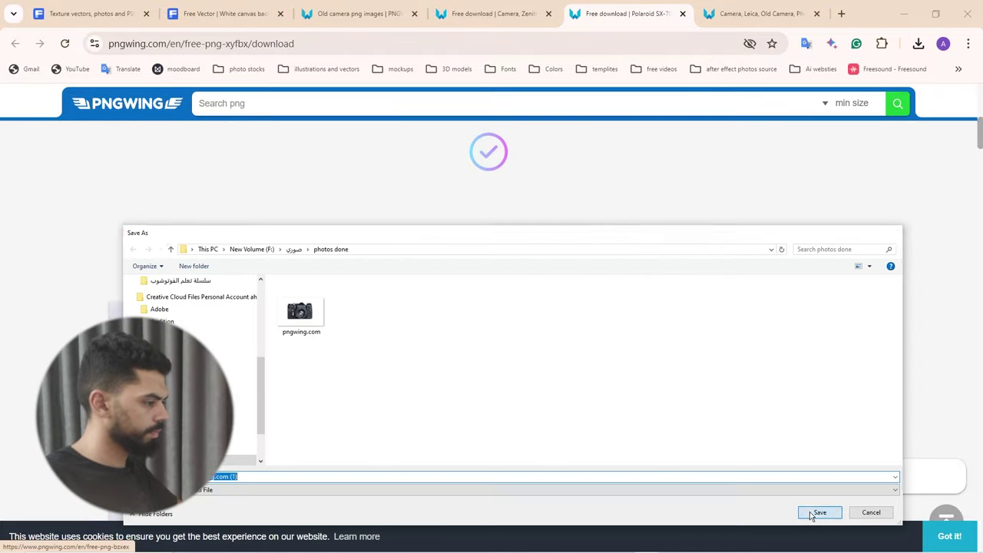
{"action": "left_click", "coordinate": [813, 513]}
- Download the Leica camera PNG from its open page and save it
{"action": "left_click", "coordinate": [748, 11]}
{"action": "scroll", "coordinate": [493, 271], "scroll_direction": "down", "scroll_amount": 3}
{"action": "scroll", "coordinate": [493, 271], "scroll_direction": "down", "scroll_amount": 5}
{"action": "scroll", "coordinate": [395, 335], "scroll_direction": "up", "scroll_amount": 1}
{"action": "left_click", "coordinate": [456, 201]}
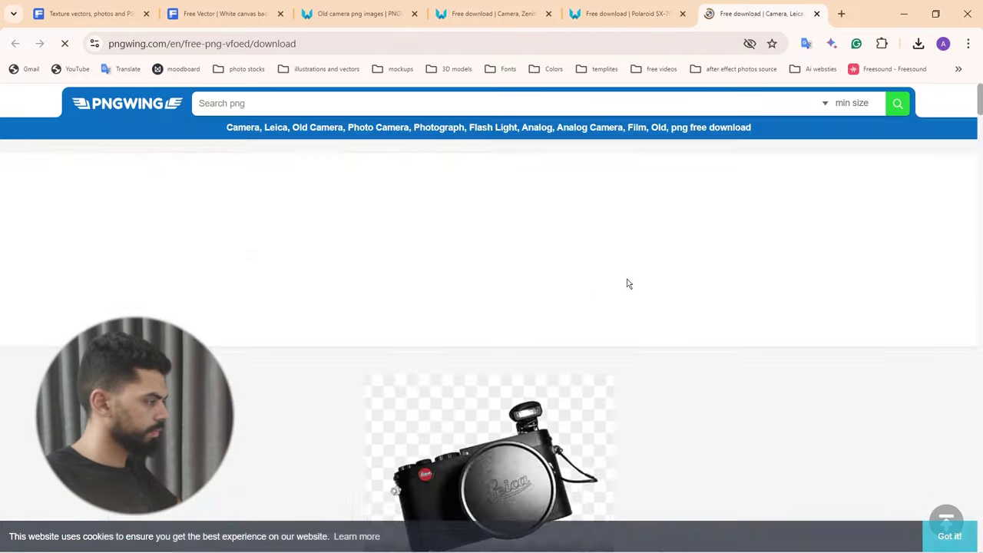
{"action": "scroll", "coordinate": [526, 301], "scroll_direction": "down", "scroll_amount": 8}
{"action": "left_click", "coordinate": [816, 512]}
{"action": "scroll", "coordinate": [466, 177], "scroll_direction": "down", "scroll_amount": 1}
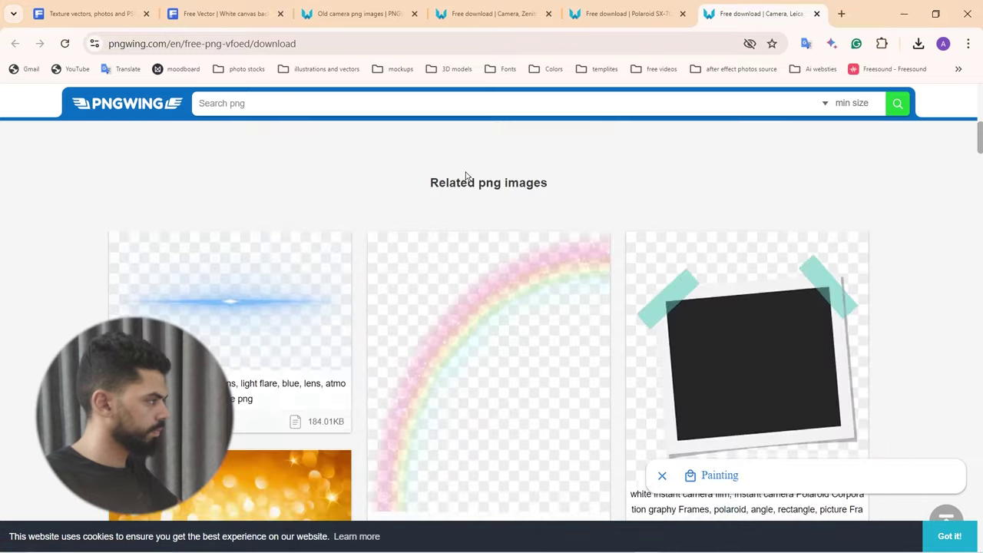
{"action": "scroll", "coordinate": [466, 177], "scroll_direction": "up", "scroll_amount": 4}
{"action": "scroll", "coordinate": [465, 177], "scroll_direction": "down", "scroll_amount": 10}
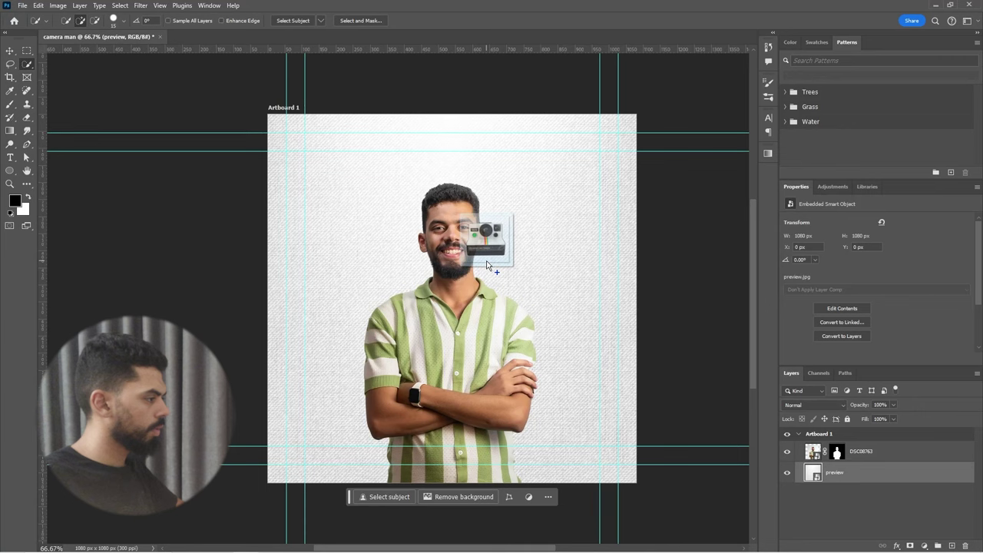
- Switch to Photoshop, place the three camera PNGs and raise their layers above the man, leaving only the Polaroid one visible
{"action": "left_click_drag", "start_coordinate": [476, 227], "coordinate": [460, 252]}
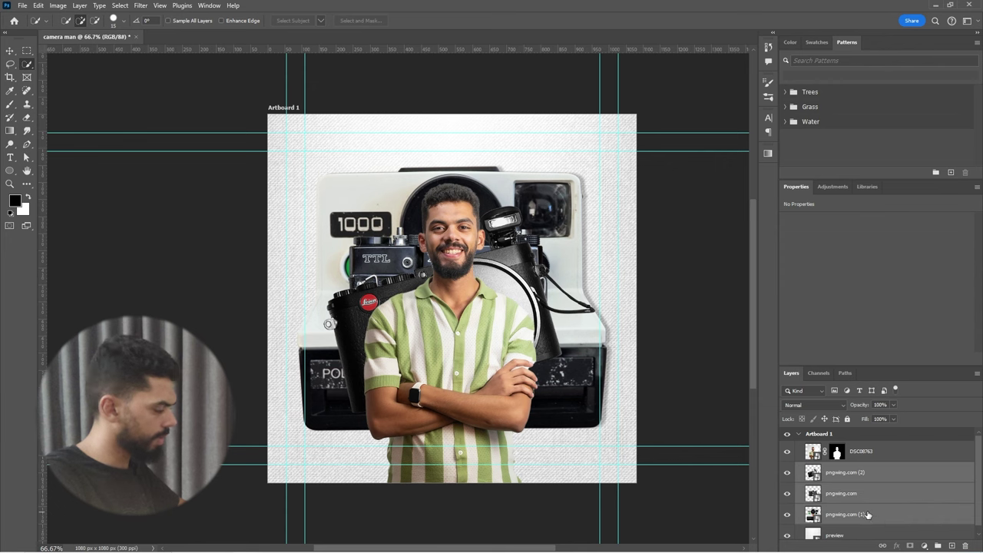
{"action": "key", "text": "ctrl+bracketright"}
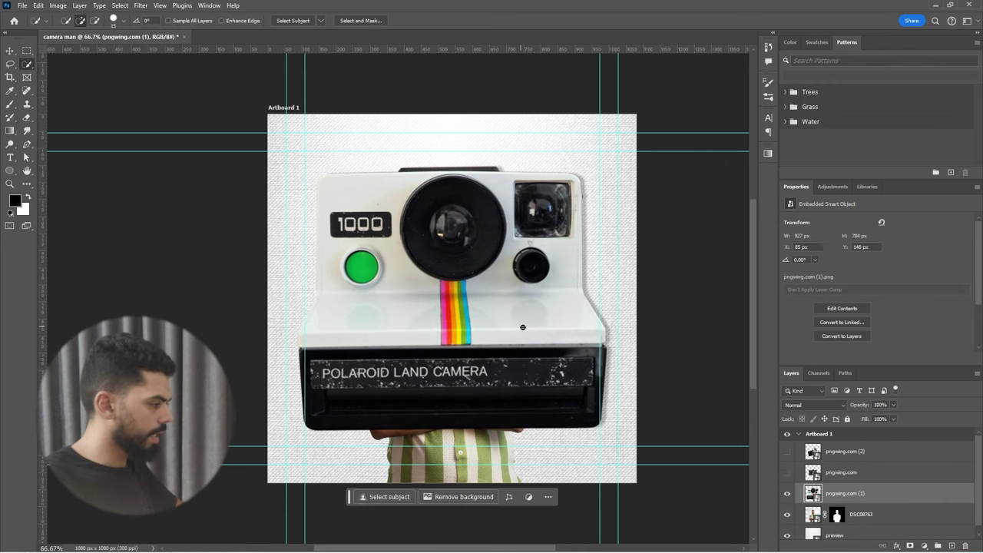
- Scale the Polaroid camera to about 379 × 331 px, rotate it about 3.36° and position it over the man's head
{"action": "key", "text": "ctrl+t"}
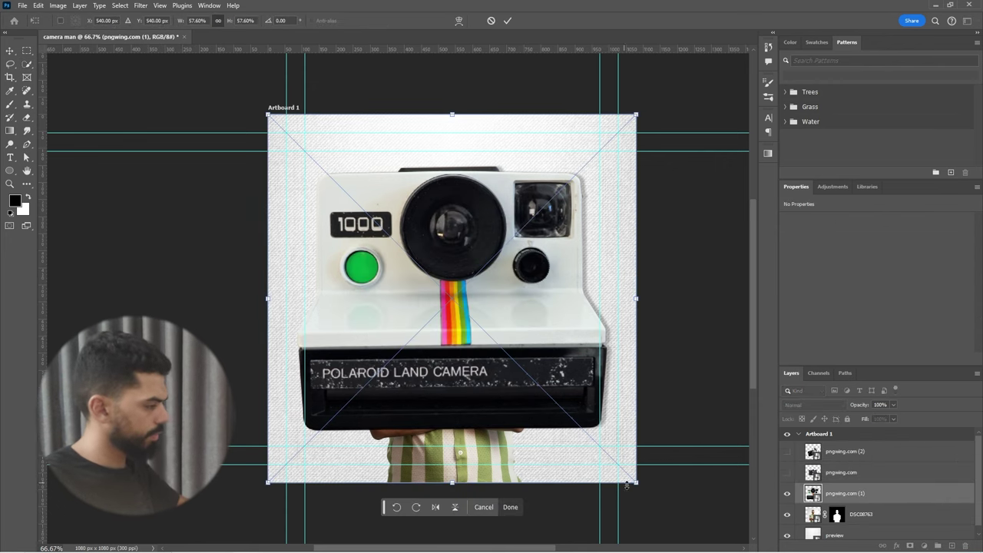
{"action": "left_click_drag", "start_coordinate": [637, 484], "coordinate": [535, 382]}
{"action": "left_click_drag", "start_coordinate": [490, 298], "coordinate": [493, 220]}
{"action": "left_click_drag", "start_coordinate": [545, 139], "coordinate": [551, 146]}
{"action": "left_click_drag", "start_coordinate": [532, 308], "coordinate": [523, 296]}
{"action": "mouse_move", "coordinate": [488, 245]}
{"action": "left_mouse_down"}
{"action": "mouse_move", "coordinate": [489, 260]}
{"action": "mouse_move", "coordinate": [488, 244]}
{"action": "left_mouse_up"}
{"action": "key", "text": "Return"}
{"action": "key", "text": "w"}
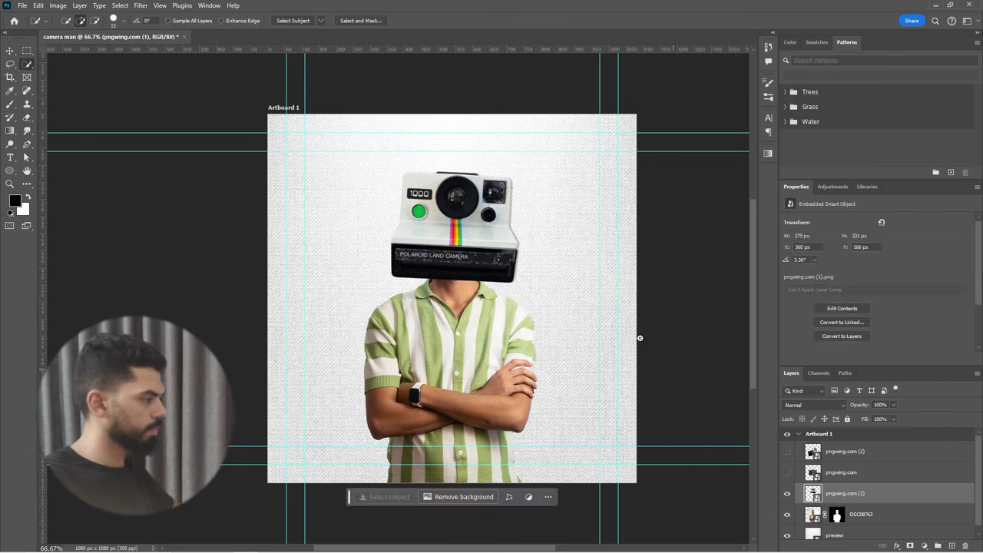
- Shrink the Polaroid camera further to about 325 × 283 px and fit it over the man's face
{"action": "key", "text": "ctrl+t"}
{"action": "left_click_drag", "start_coordinate": [383, 145], "coordinate": [388, 152]}
{"action": "left_click_drag", "start_coordinate": [481, 246], "coordinate": [478, 252]}
{"action": "left_click_drag", "start_coordinate": [387, 156], "coordinate": [393, 164]}
{"action": "key", "text": "Return"}
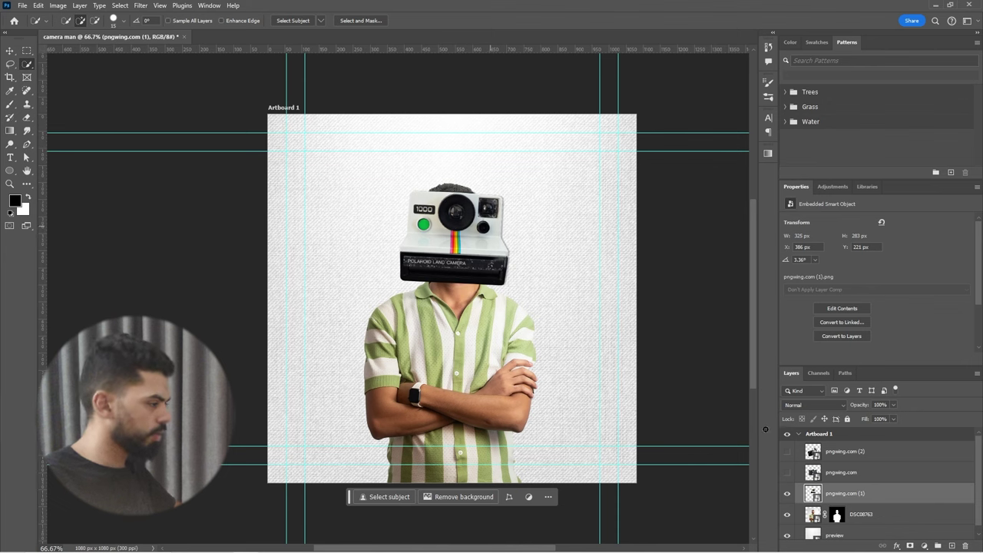
- Paint with a black brush at 100% opacity on the man's layer mask to hide the hair above the Polaroid camera
{"action": "left_click", "coordinate": [836, 515]}
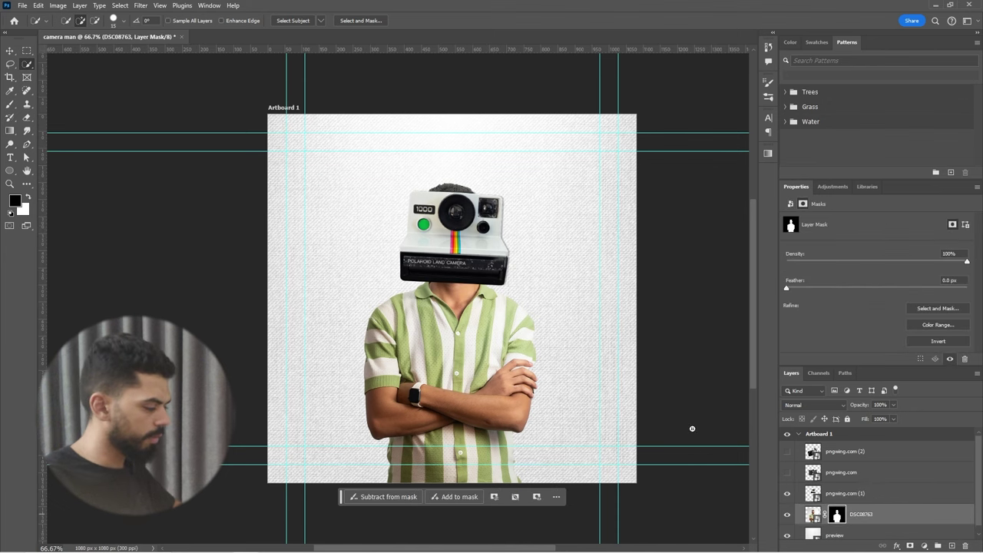
{"action": "key", "text": "b"}
{"action": "mouse_move", "coordinate": [504, 219]}
{"action": "left_mouse_down"}
{"action": "mouse_move", "coordinate": [351, 197]}
{"action": "mouse_move", "coordinate": [356, 162]}
{"action": "left_mouse_up"}
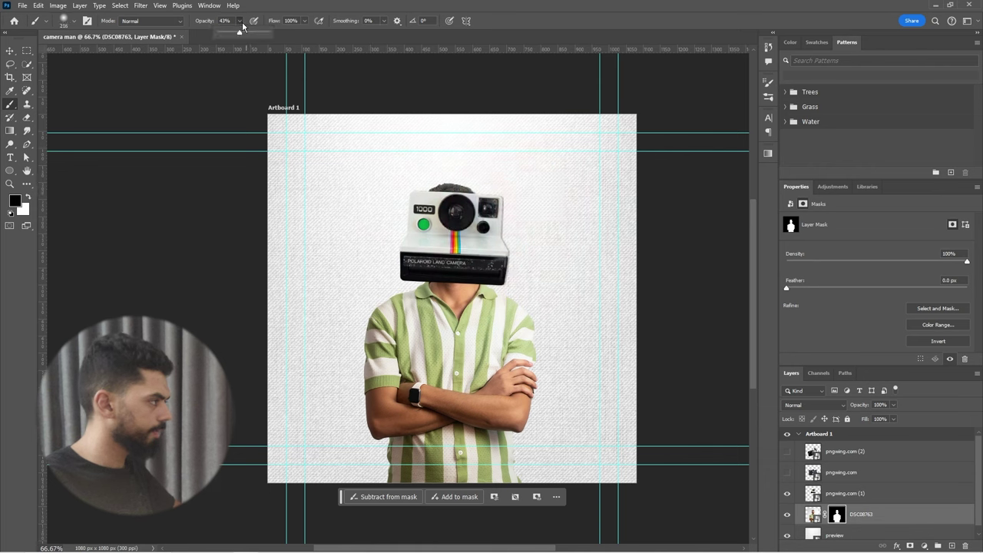
{"action": "mouse_move", "coordinate": [460, 178]}
{"action": "left_mouse_down"}
{"action": "mouse_move", "coordinate": [415, 172]}
{"action": "mouse_move", "coordinate": [478, 170]}
{"action": "mouse_move", "coordinate": [418, 176]}
{"action": "mouse_move", "coordinate": [457, 175]}
{"action": "left_mouse_up"}
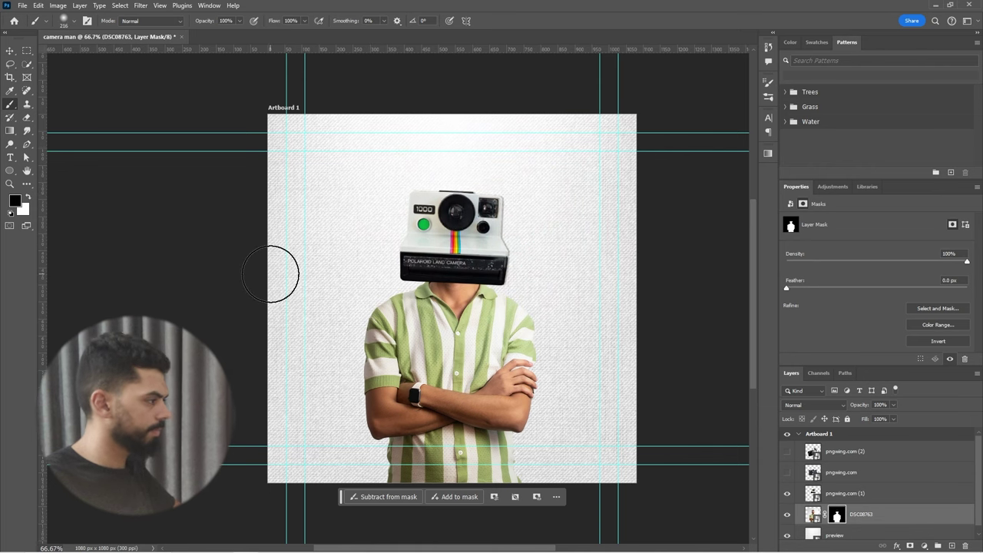
- Show the Zenit camera layer and hide the Polaroid camera layer
{"action": "left_click", "coordinate": [843, 486]}
{"action": "left_click", "coordinate": [823, 478]}
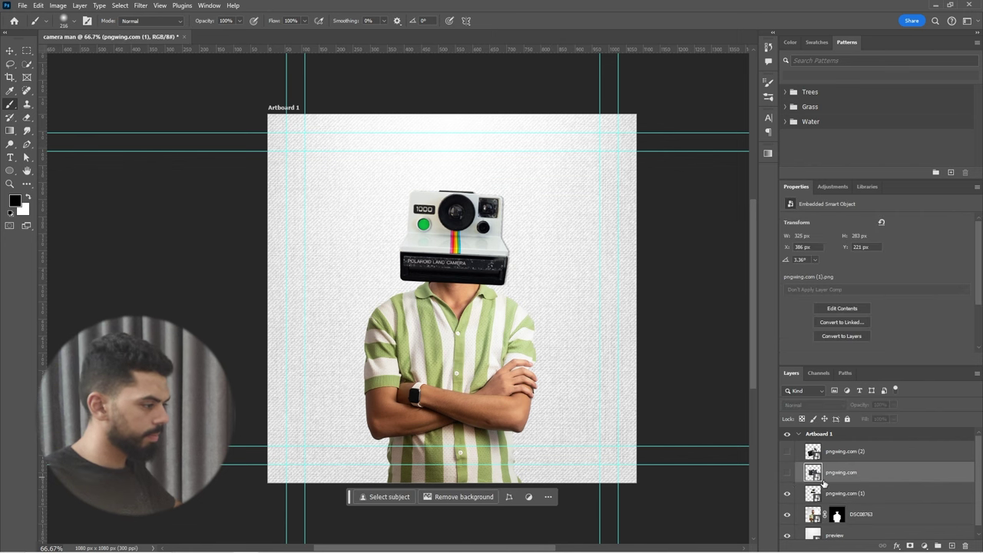
{"action": "left_click", "coordinate": [786, 473]}
{"action": "left_click", "coordinate": [787, 493]}
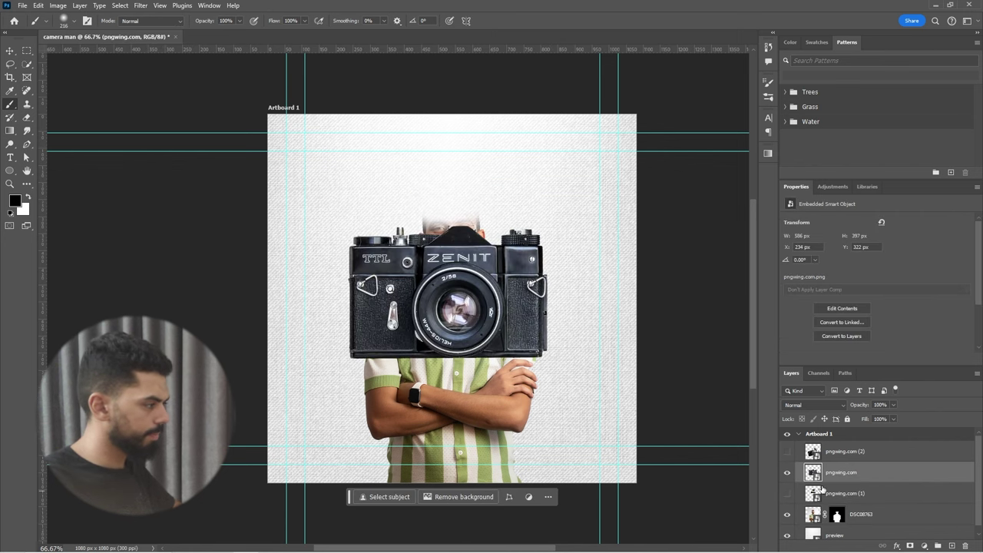
- Scale the Zenit camera to about 11.37% and position it over the man's head
{"action": "key", "text": "ctrl+t"}
{"action": "left_click_drag", "start_coordinate": [639, 414], "coordinate": [559, 360]}
{"action": "left_click_drag", "start_coordinate": [483, 342], "coordinate": [488, 246]}
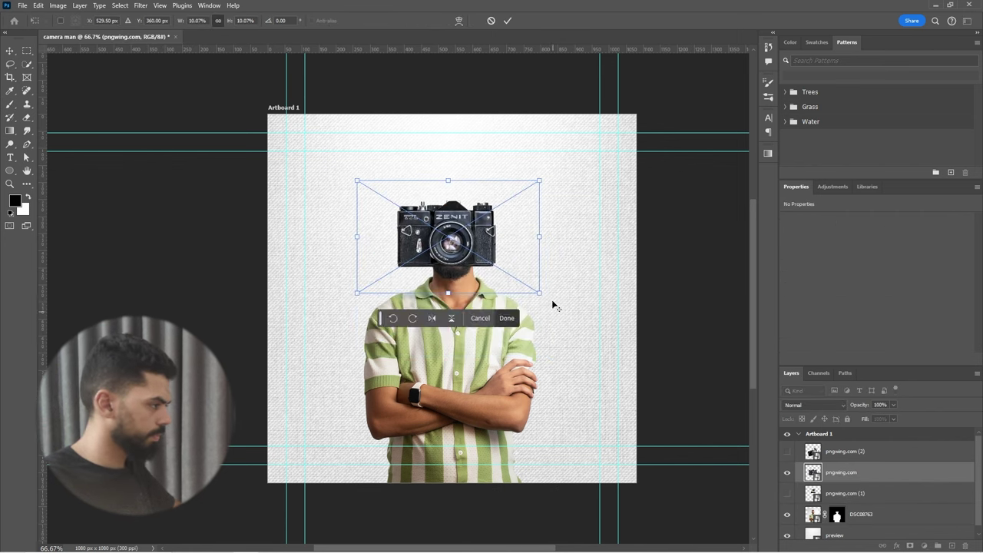
{"action": "left_click_drag", "start_coordinate": [543, 296], "coordinate": [558, 304]}
{"action": "left_click_drag", "start_coordinate": [448, 249], "coordinate": [457, 258]}
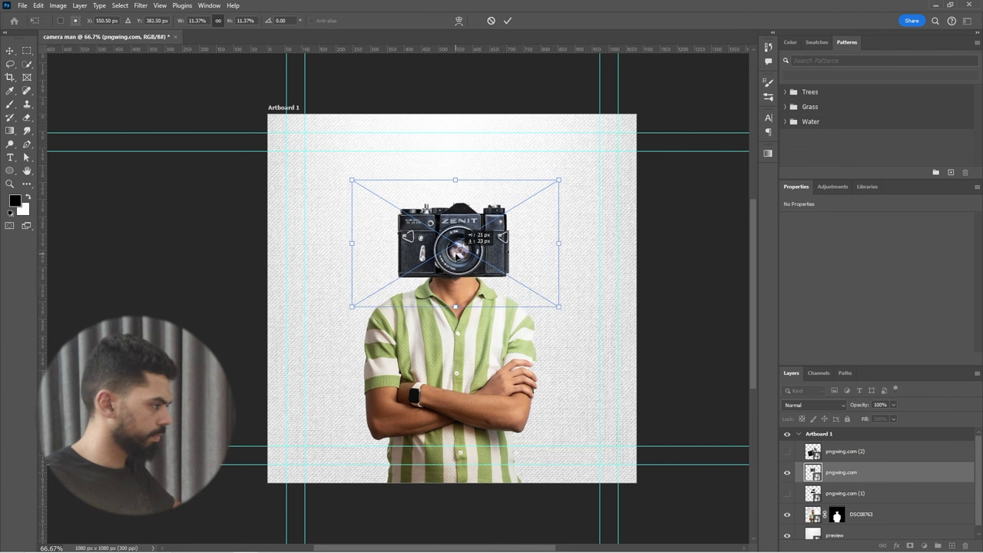
{"action": "key", "text": "Return"}
- Show and select the Leica camera layer and hide the Zenit camera layer
{"action": "left_click", "coordinate": [786, 452]}
{"action": "left_click", "coordinate": [787, 472]}
{"action": "left_click", "coordinate": [844, 452]}
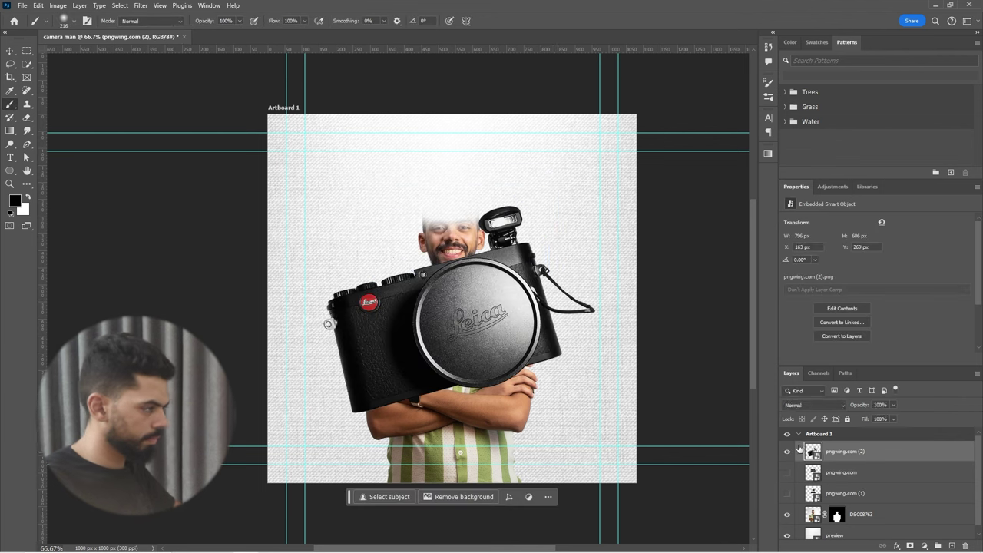
- Rotate the Leica camera about 14.89°, scale it to about 6.68% and position it over the man's head
{"action": "key", "text": "ctrl+t"}
{"action": "left_click_drag", "start_coordinate": [643, 434], "coordinate": [596, 463]}
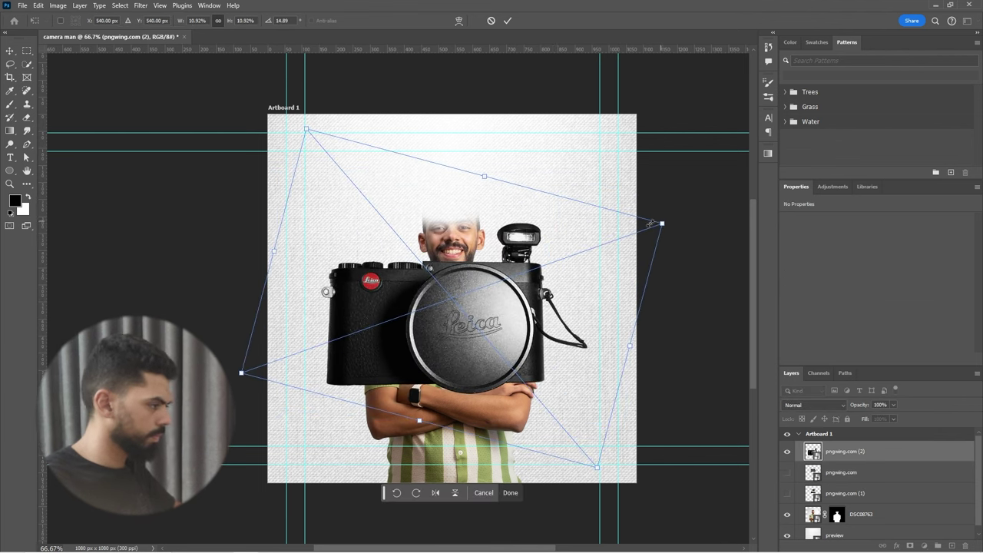
{"action": "left_click_drag", "start_coordinate": [662, 225], "coordinate": [582, 240]}
{"action": "left_click_drag", "start_coordinate": [489, 336], "coordinate": [481, 263]}
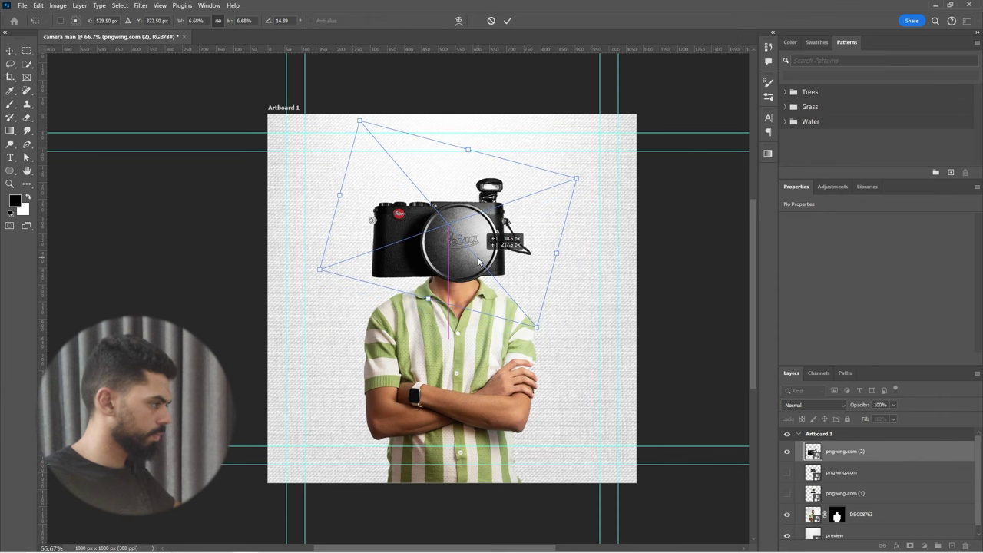
{"action": "key", "text": "Return"}
- Compare the cameras by toggling their layers, leaving only the Polaroid one visible and selected
{"action": "left_click", "coordinate": [787, 451]}
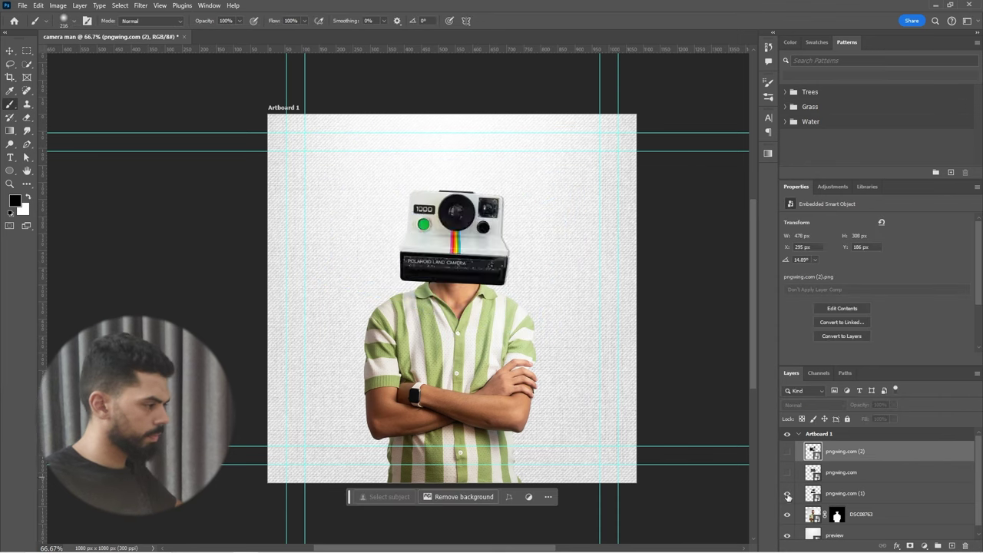
{"action": "left_click", "coordinate": [787, 452]}
{"action": "left_click", "coordinate": [787, 461]}
{"action": "left_click", "coordinate": [787, 472]}
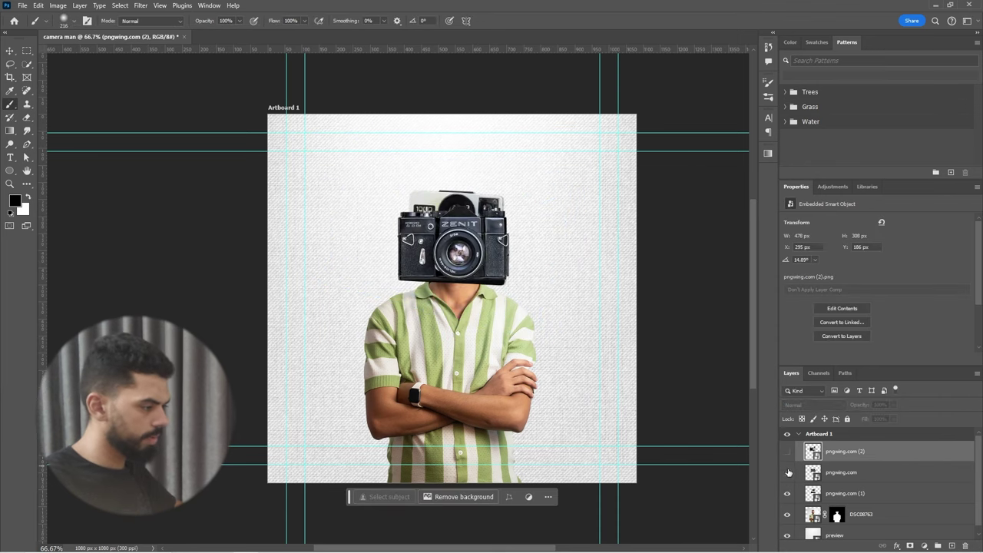
{"action": "left_click", "coordinate": [889, 498]}
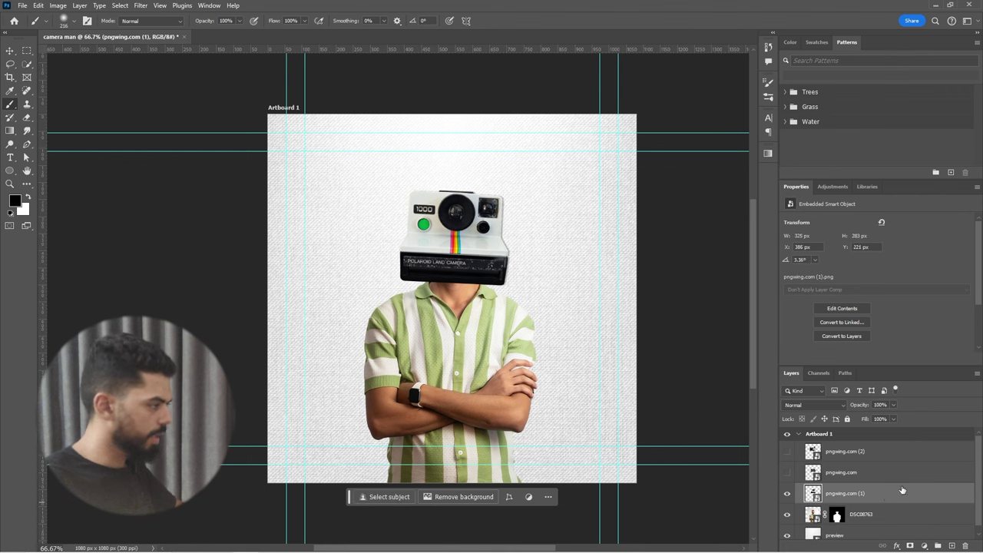
- Add a colorized Hue/Saturation adjustment above the background texture with Hue about 47, Saturation 54 and slightly reduced Lightness
{"action": "scroll", "coordinate": [902, 490], "scroll_direction": "down", "scroll_amount": 1}
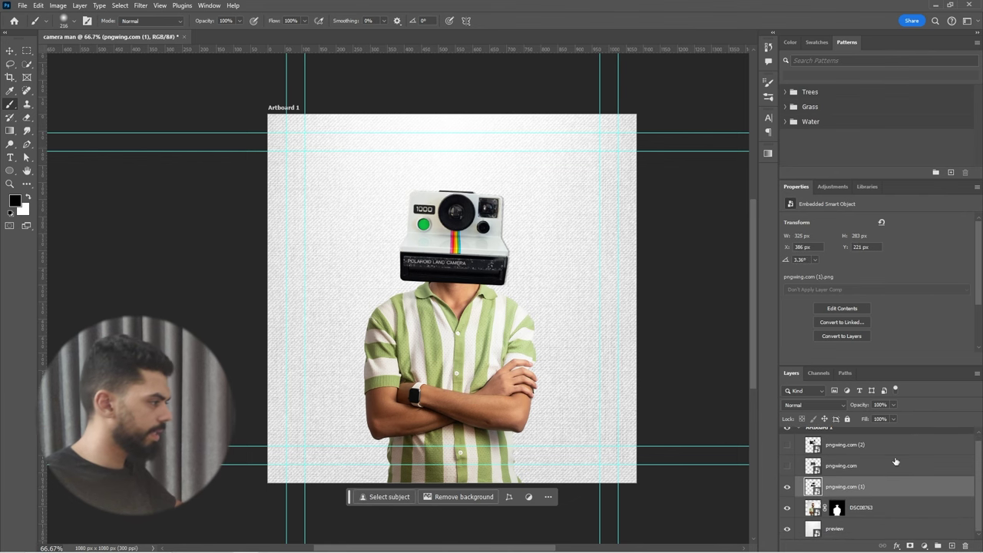
{"action": "left_click", "coordinate": [871, 528]}
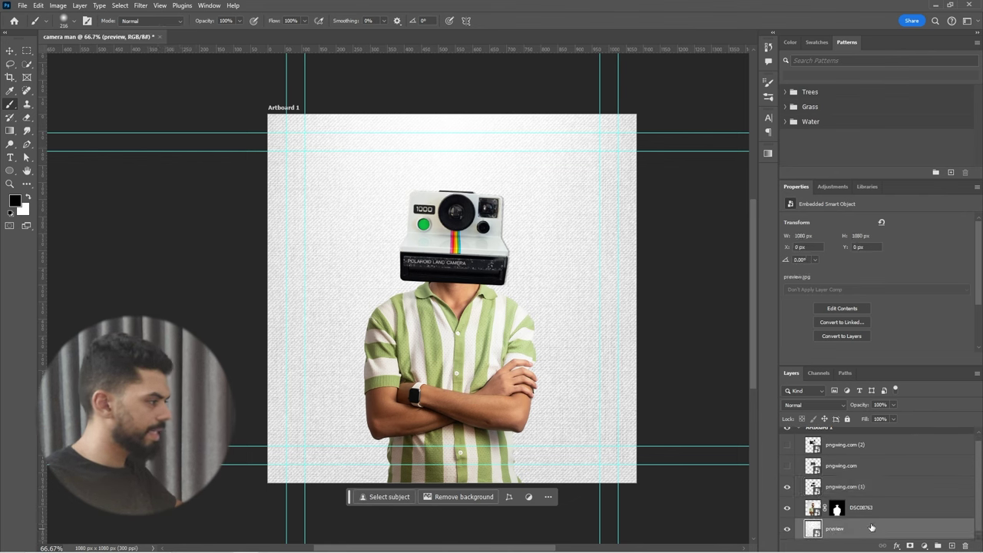
{"action": "left_click", "coordinate": [926, 545]}
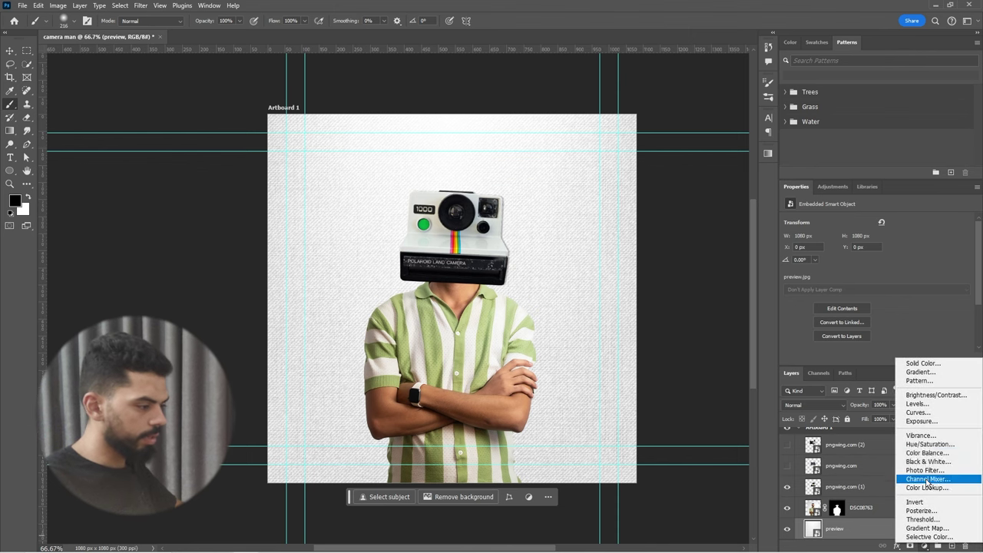
{"action": "left_click", "coordinate": [929, 451]}
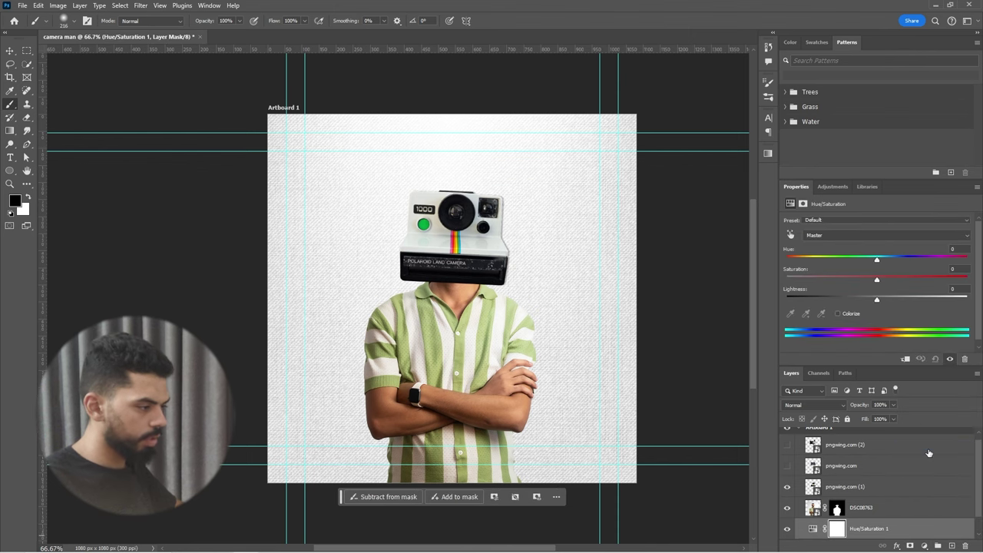
{"action": "left_click", "coordinate": [838, 314]}
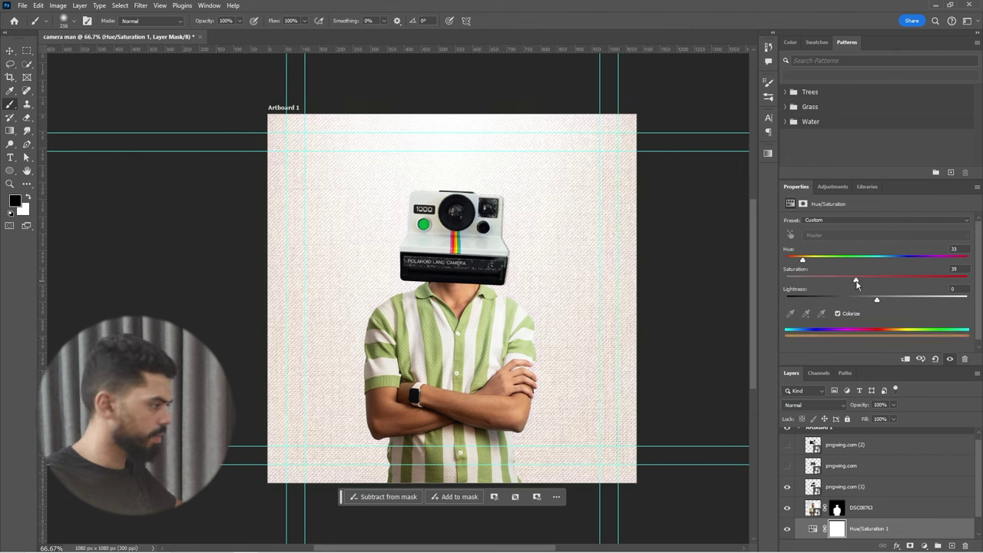
{"action": "left_click_drag", "start_coordinate": [857, 280], "coordinate": [884, 279]}
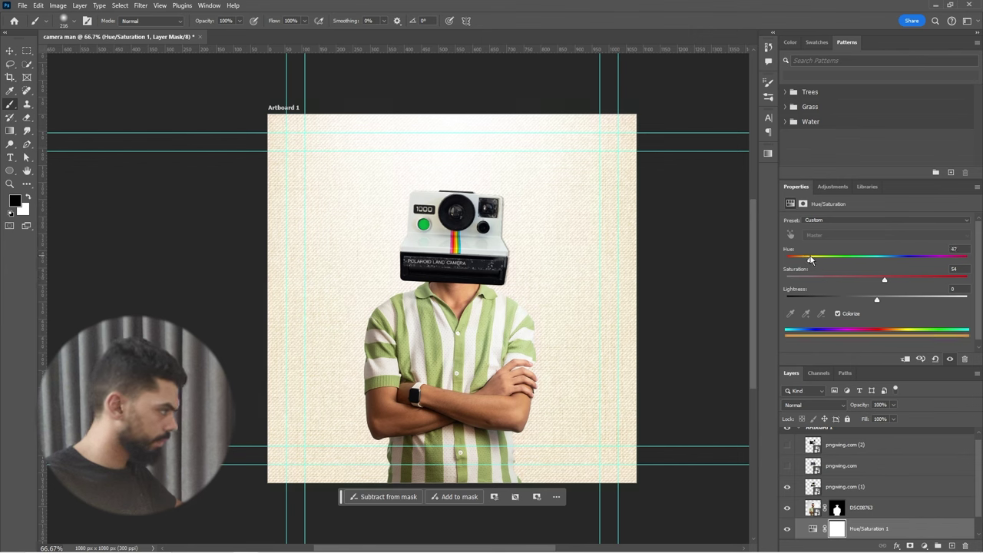
{"action": "left_click_drag", "start_coordinate": [874, 301], "coordinate": [872, 301]}
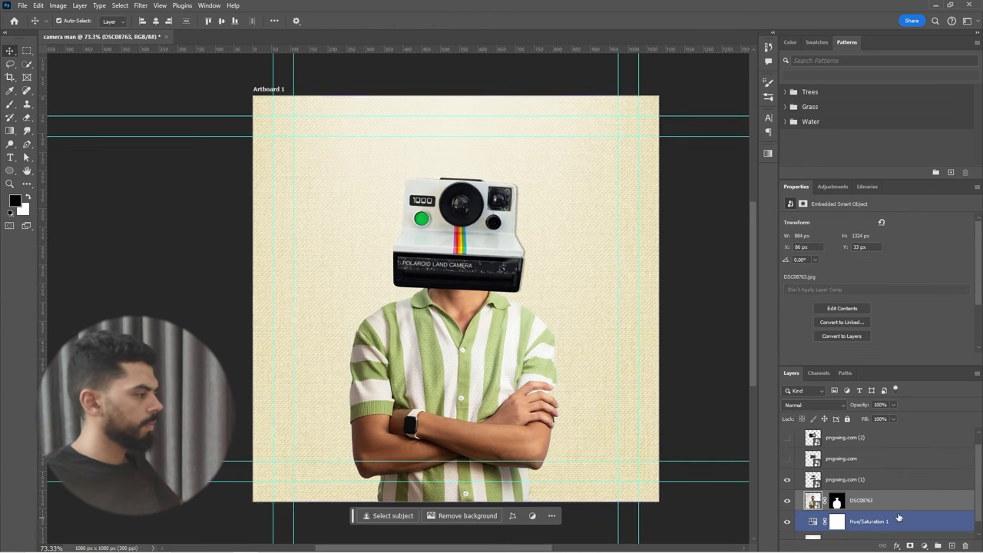
- Apply an Add Noise smart filter of about 23.08% with uniform distribution to the man's layer
{"action": "scroll", "coordinate": [448, 369], "scroll_direction": "down", "scroll_amount": 1}
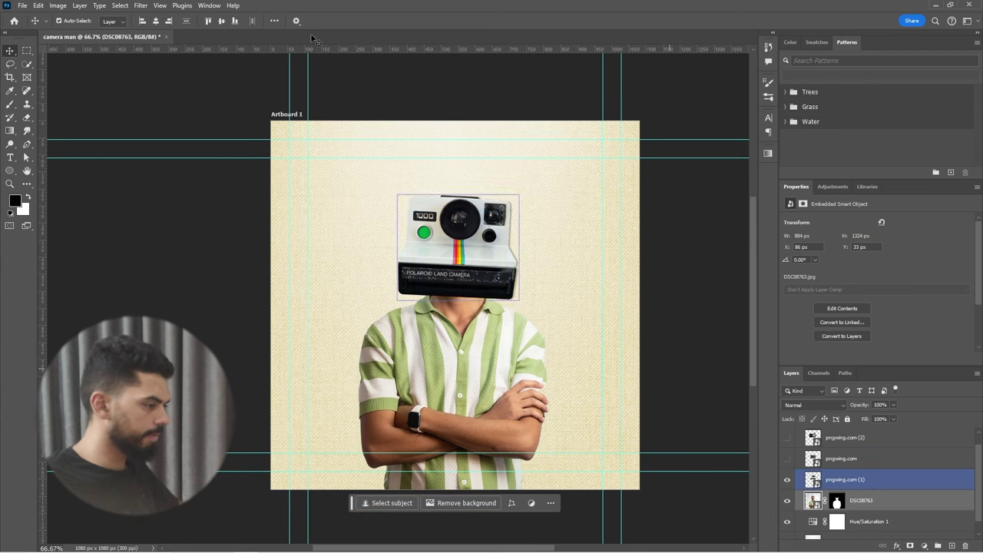
{"action": "left_click", "coordinate": [143, 6]}
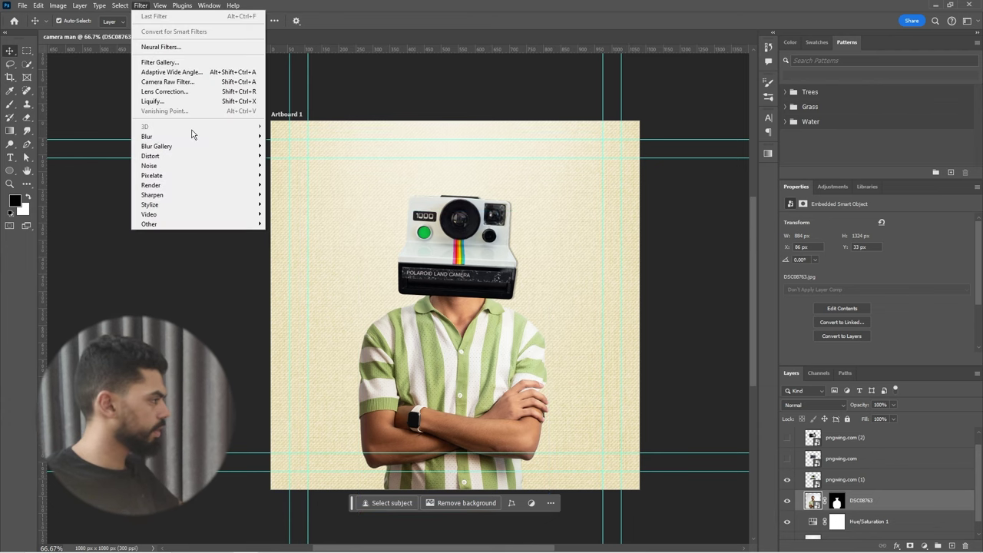
{"action": "mouse_move", "coordinate": [189, 166]}
{"action": "left_click", "coordinate": [285, 165]}
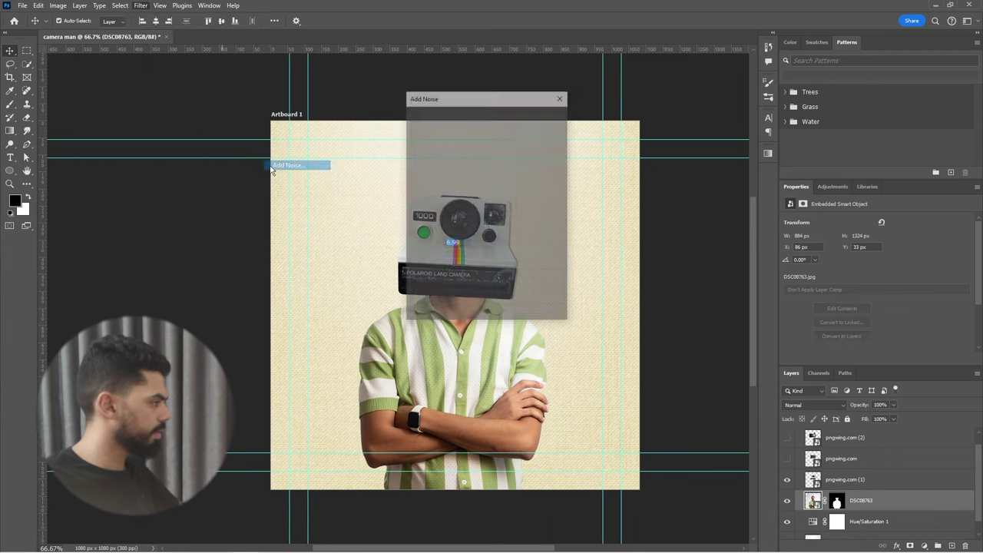
{"action": "left_click_drag", "start_coordinate": [449, 100], "coordinate": [606, 148]}
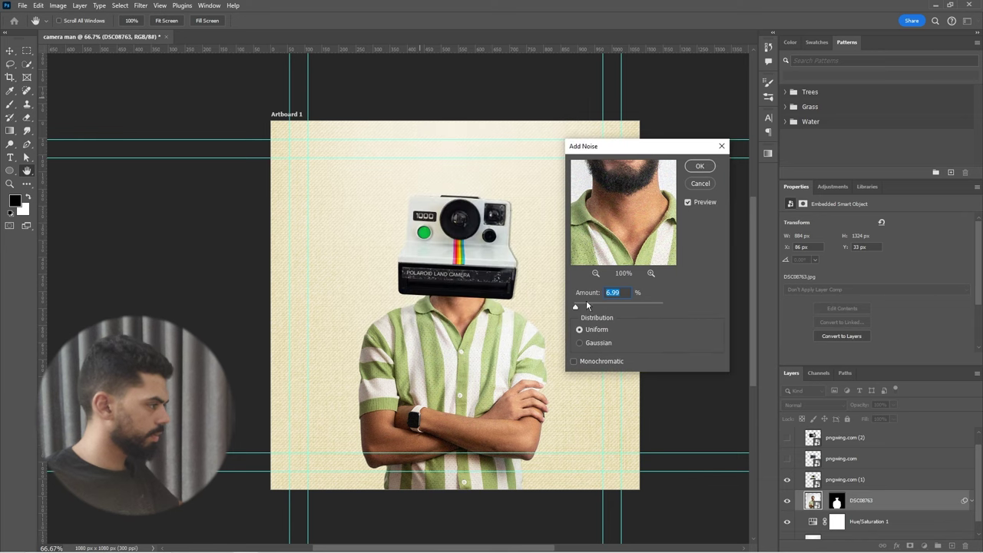
{"action": "left_click_drag", "start_coordinate": [590, 307], "coordinate": [578, 307]}
{"action": "key", "text": "Return"}
- Inspect the grain on the man, and reduce the Add Noise amount to 16.19%
{"action": "scroll", "coordinate": [452, 374], "scroll_direction": "up", "scroll_amount": 8}
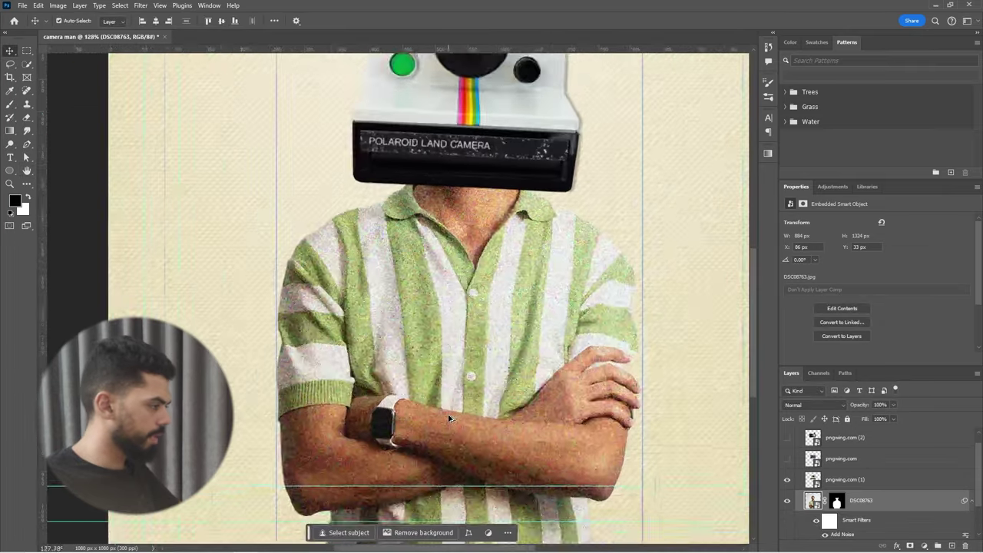
{"action": "scroll", "coordinate": [452, 374], "scroll_direction": "down", "scroll_amount": 4}
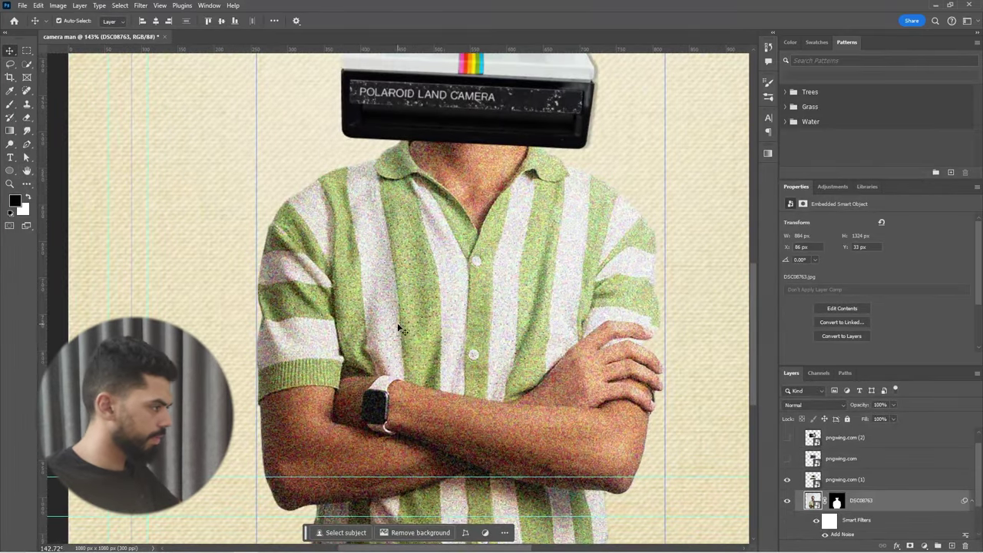
{"action": "scroll", "coordinate": [555, 376], "scroll_direction": "down", "scroll_amount": 4}
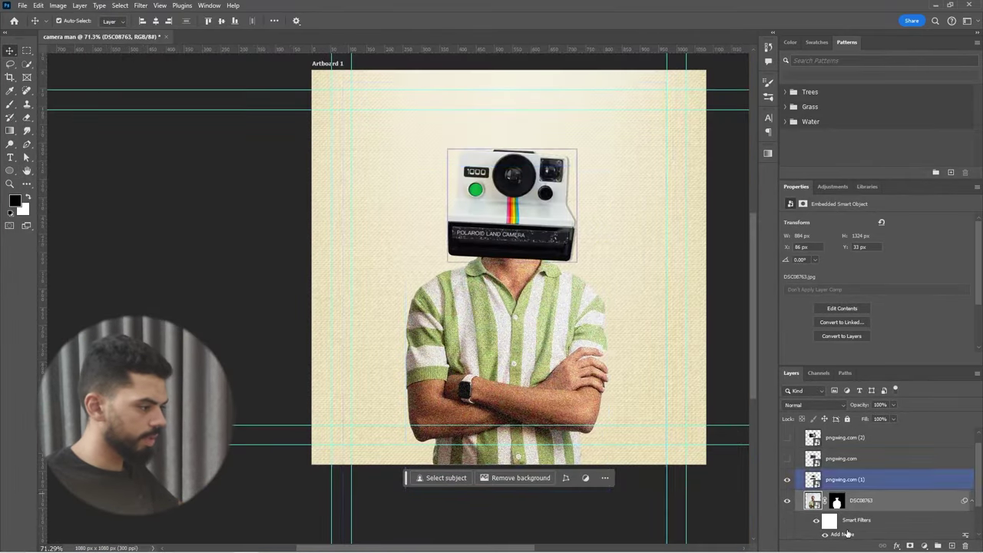
{"action": "double_click", "coordinate": [843, 534]}
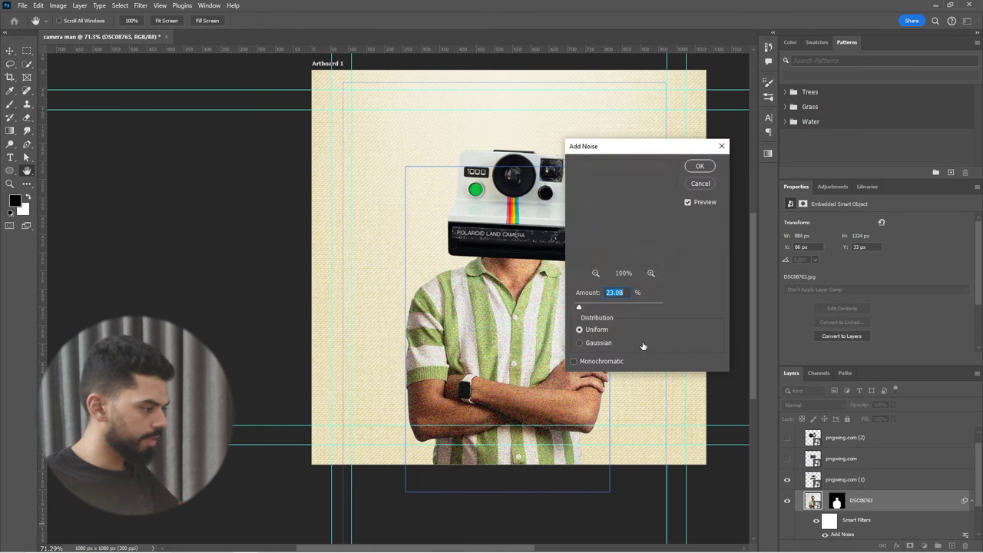
{"action": "left_click_drag", "start_coordinate": [579, 307], "coordinate": [578, 308]}
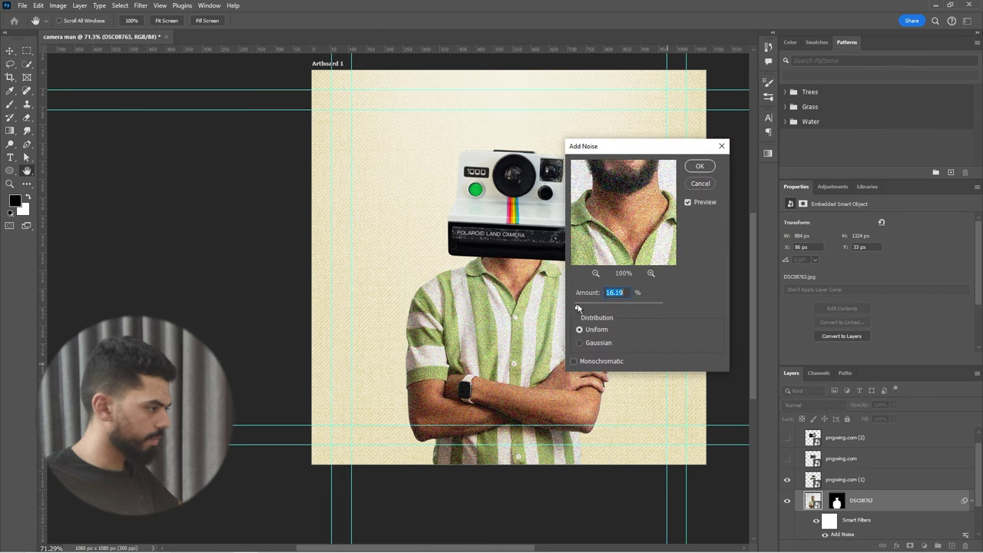
{"action": "key", "text": "Return"}
- Set the blending mode of the man's Add Noise filter to Luminosity and check the grain up close
{"action": "scroll", "coordinate": [939, 522], "scroll_direction": "down", "scroll_amount": 1}
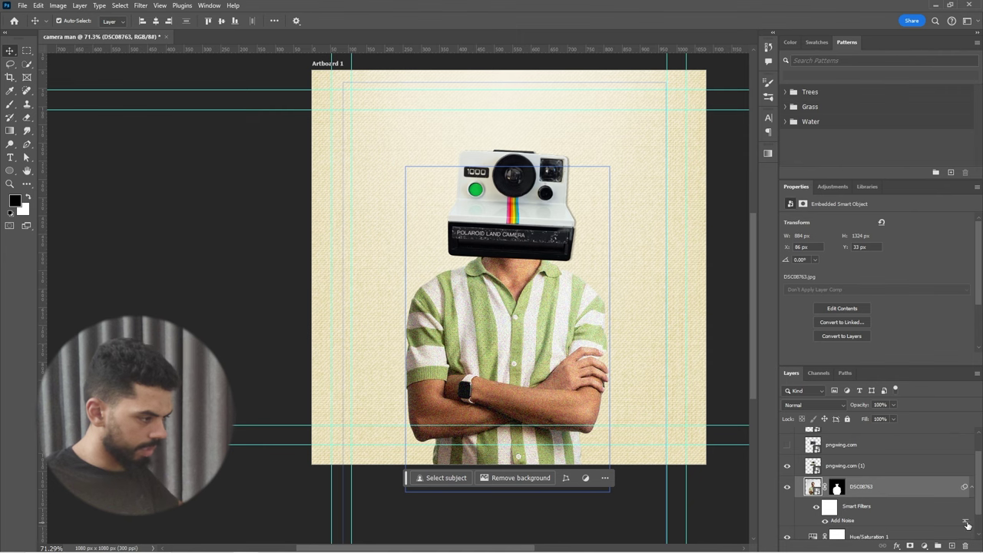
{"action": "double_click", "coordinate": [965, 521]}
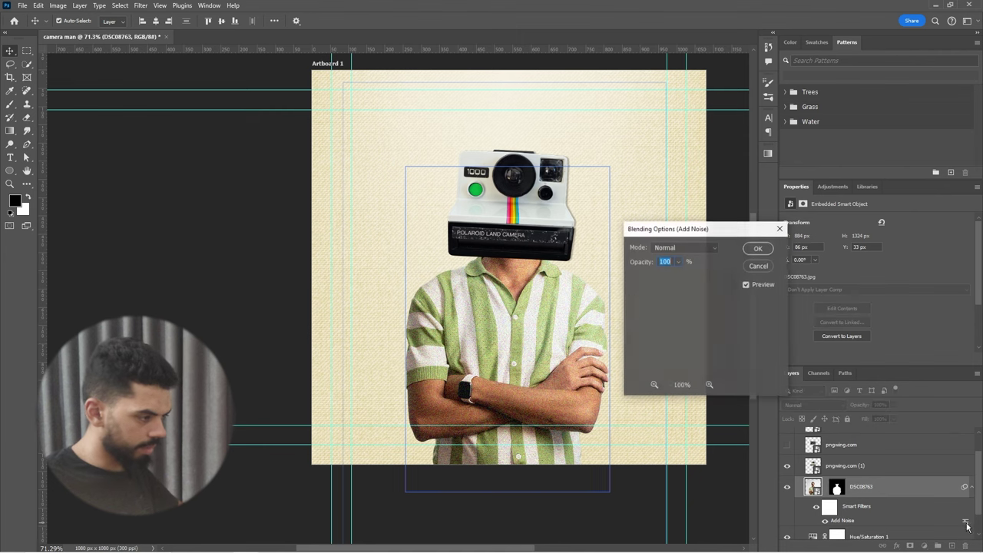
{"action": "left_click", "coordinate": [698, 247]}
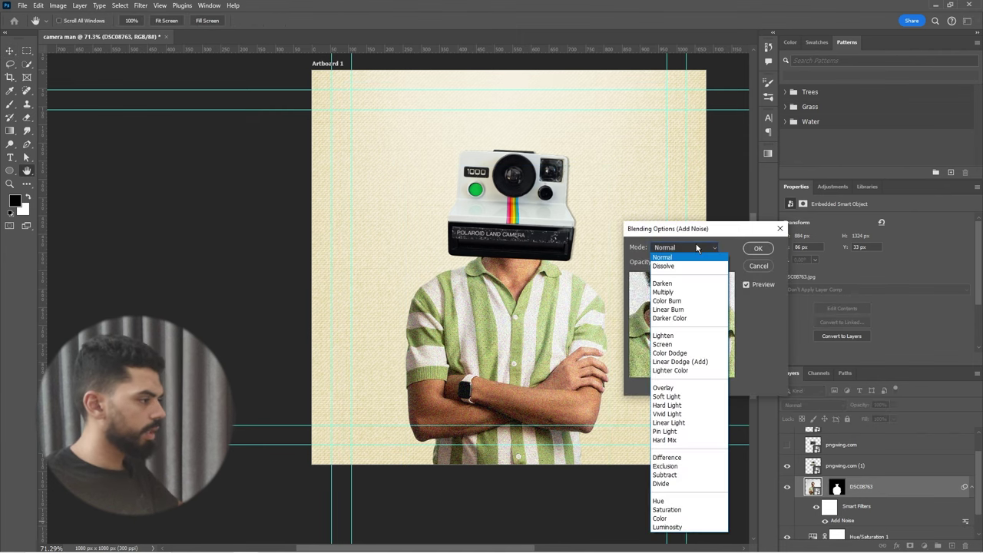
{"action": "left_click", "coordinate": [670, 527]}
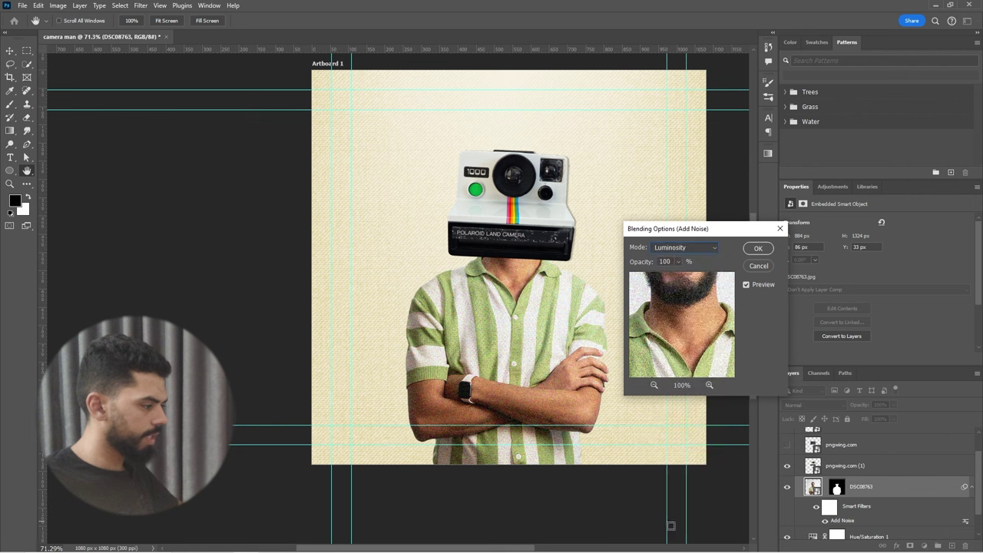
{"action": "left_click", "coordinate": [756, 248]}
{"action": "scroll", "coordinate": [517, 314], "scroll_direction": "up", "scroll_amount": 5}
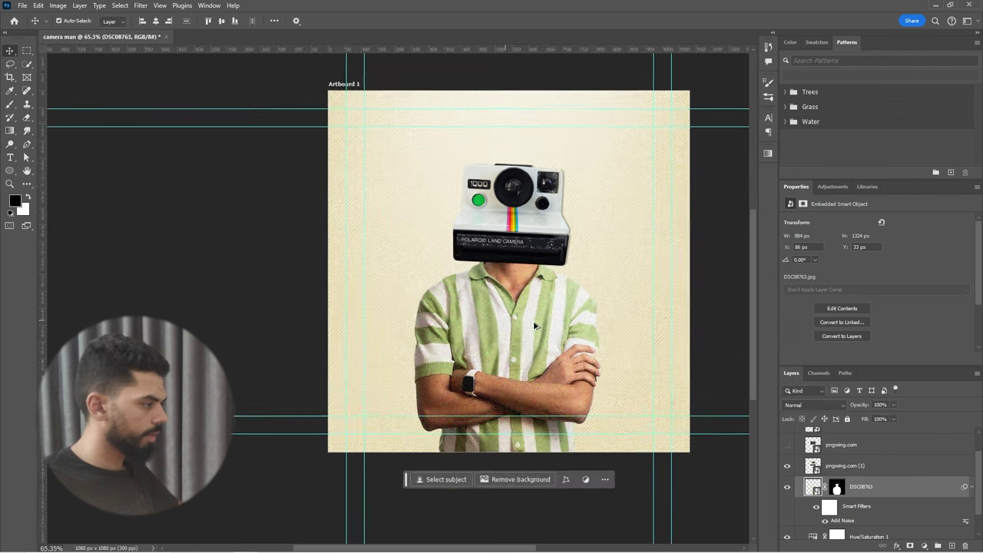
{"action": "scroll", "coordinate": [465, 284], "scroll_direction": "down", "scroll_amount": 2}
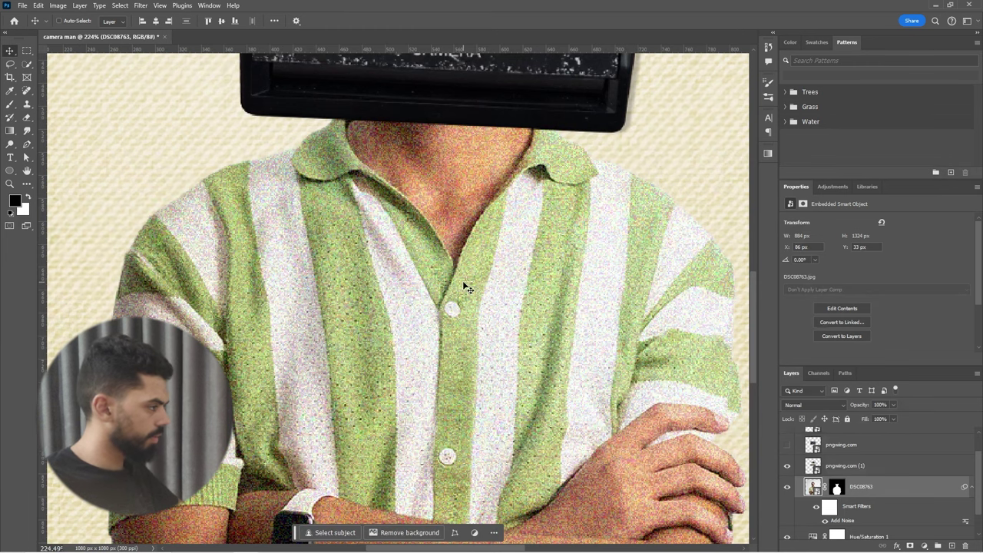
- Copy the Add Noise smart filter from the man's layer onto the visible camera layer, pngwing.com (1)
{"action": "scroll", "coordinate": [462, 281], "scroll_direction": "down", "scroll_amount": 6}
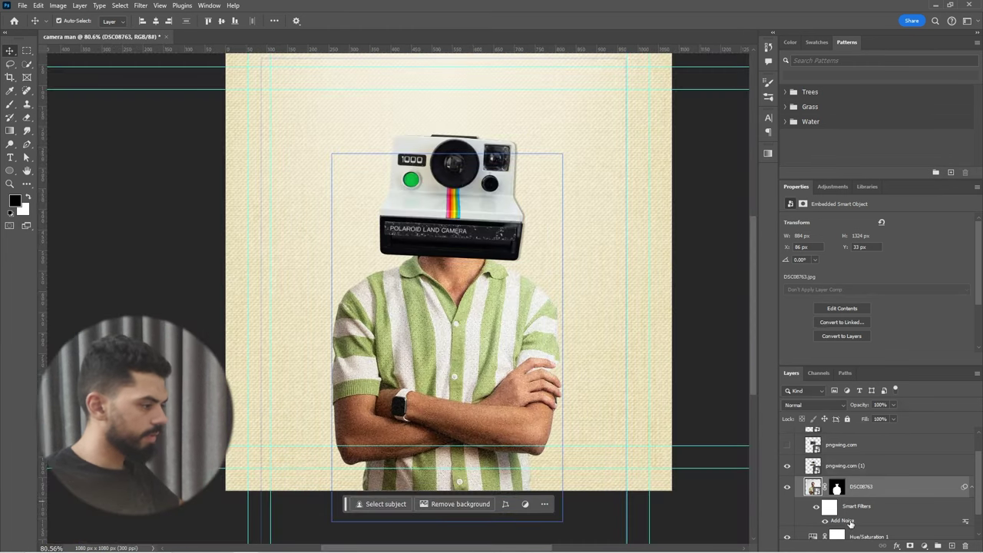
{"action": "left_click_drag", "start_coordinate": [850, 524], "coordinate": [847, 468], "text": "alt"}
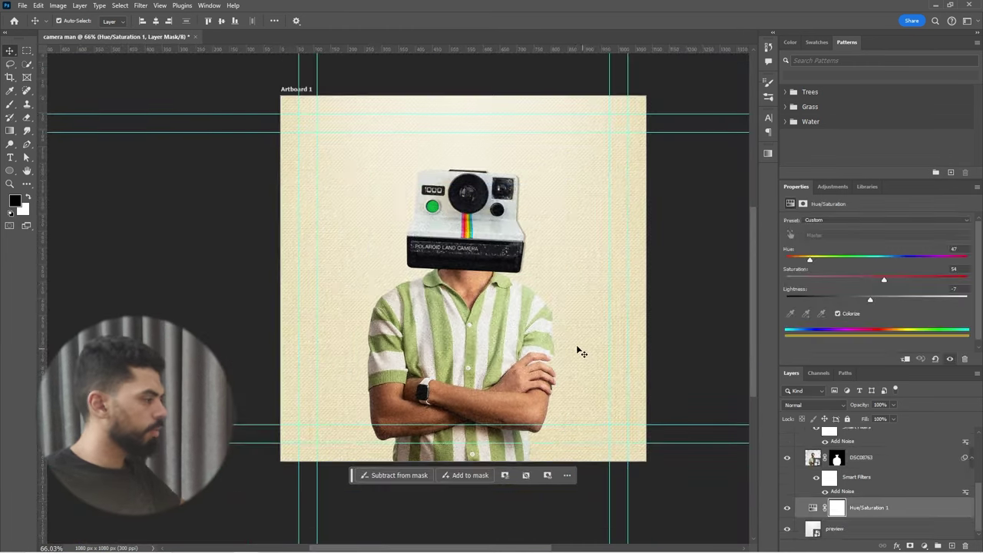
- Draw a white circle about 656 px across above the Hue/Saturation adjustment and place it behind the camera head and shoulders
{"action": "key", "text": "u"}
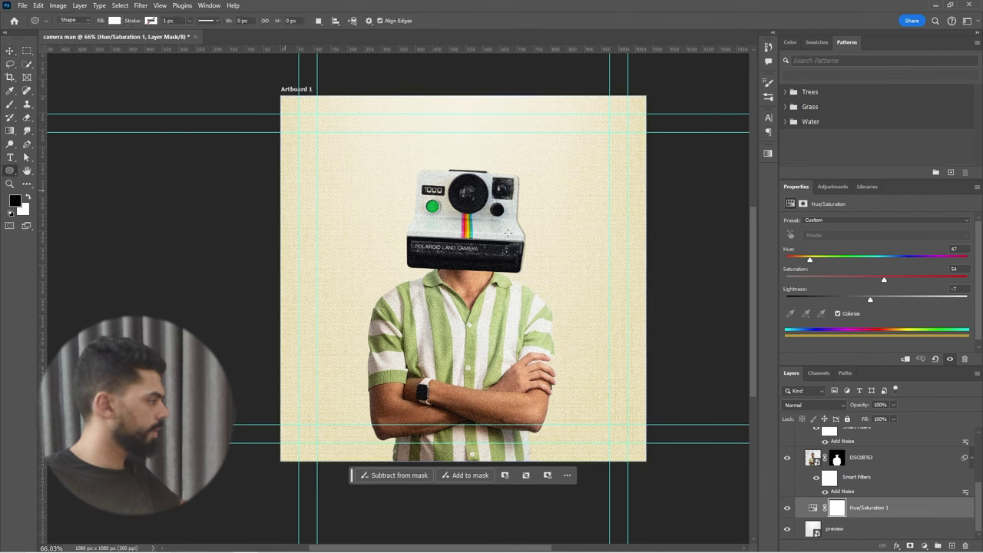
{"action": "left_click_drag", "start_coordinate": [384, 144], "coordinate": [605, 365]}
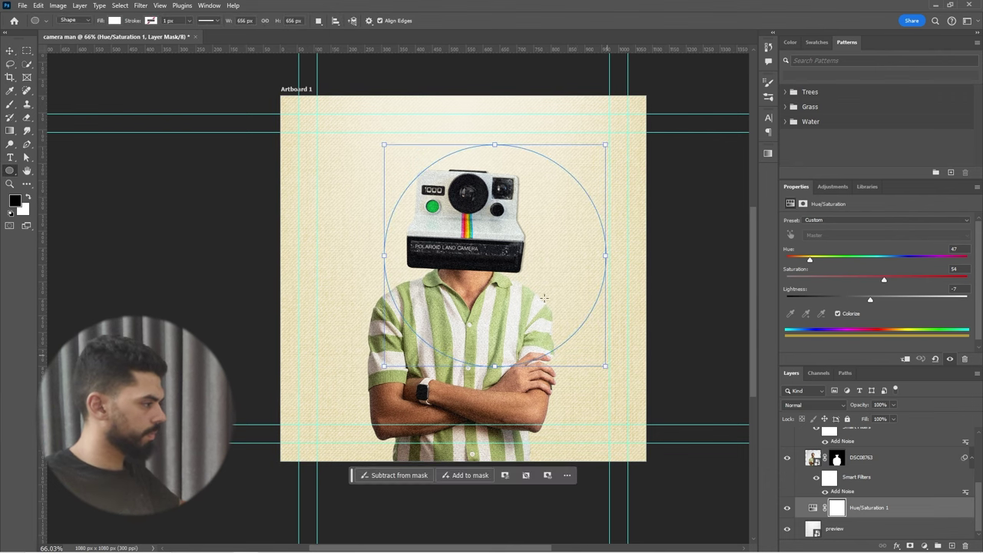
{"action": "key", "text": "v"}
{"action": "left_click_drag", "start_coordinate": [570, 268], "coordinate": [540, 246]}
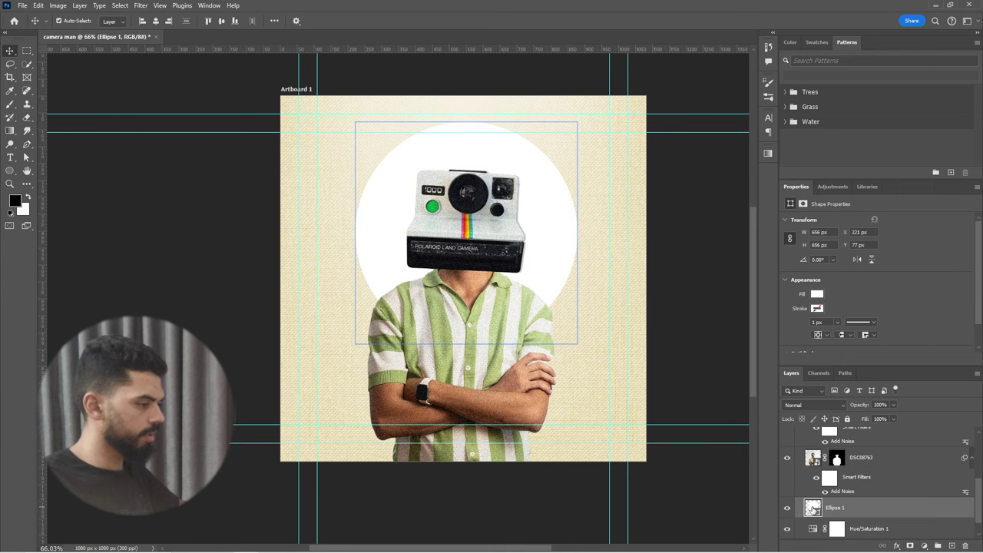
- Set the circle's fill to the dark orange-brown 8e3f00
{"action": "double_click", "coordinate": [812, 508]}
{"action": "left_click", "coordinate": [839, 353]}
{"action": "left_click_drag", "start_coordinate": [838, 350], "coordinate": [839, 323]}
{"action": "mouse_move", "coordinate": [812, 305]}
{"action": "left_mouse_down"}
{"action": "mouse_move", "coordinate": [768, 296]}
{"action": "mouse_move", "coordinate": [827, 293]}
{"action": "mouse_move", "coordinate": [839, 356]}
{"action": "left_mouse_up"}
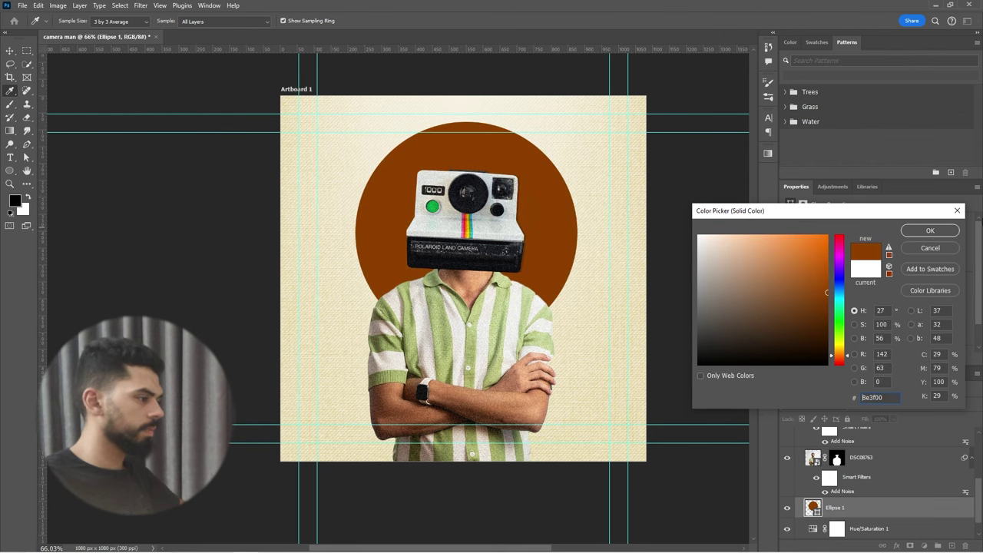
{"action": "left_click", "coordinate": [910, 236]}
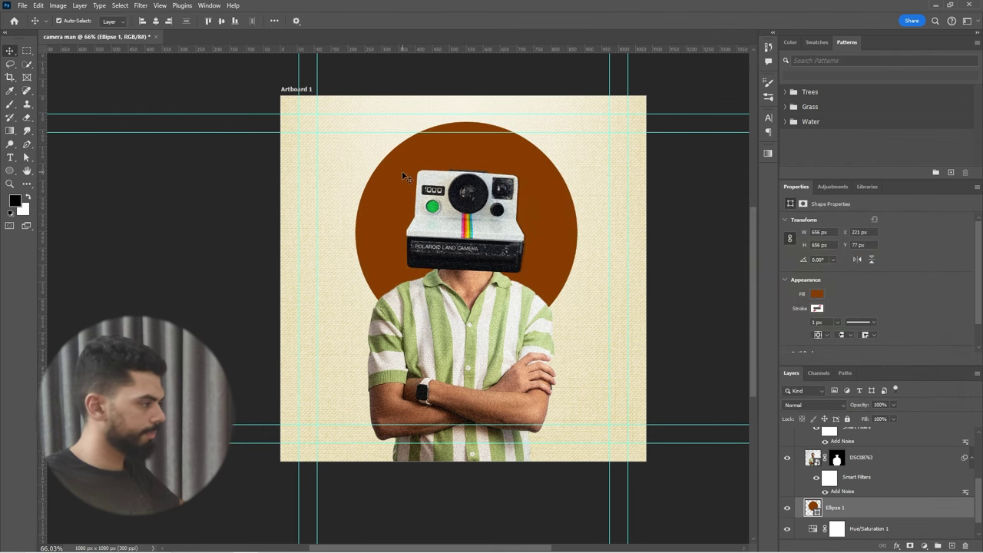
- Split the circle's Blend If white slider for the underlying layer to 238 / 255 to bring through the background texture
{"action": "scroll", "coordinate": [404, 194], "scroll_direction": "up", "scroll_amount": 5}
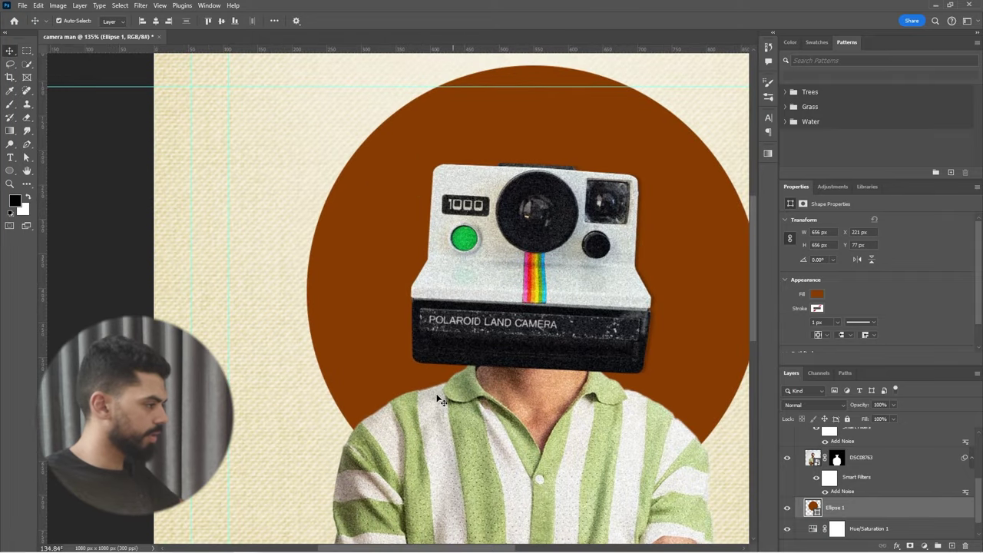
{"action": "scroll", "coordinate": [263, 246], "scroll_direction": "down", "scroll_amount": 1}
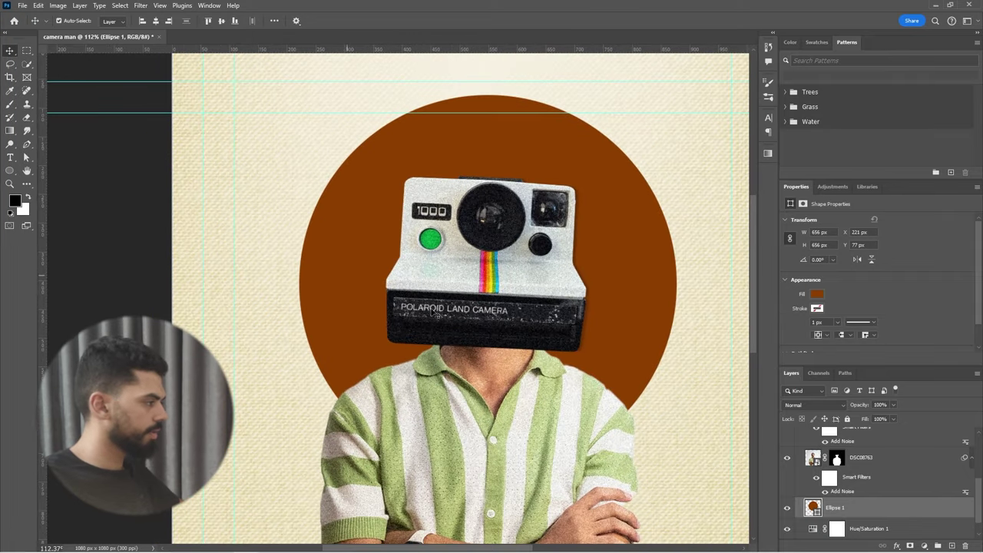
{"action": "double_click", "coordinate": [958, 513]}
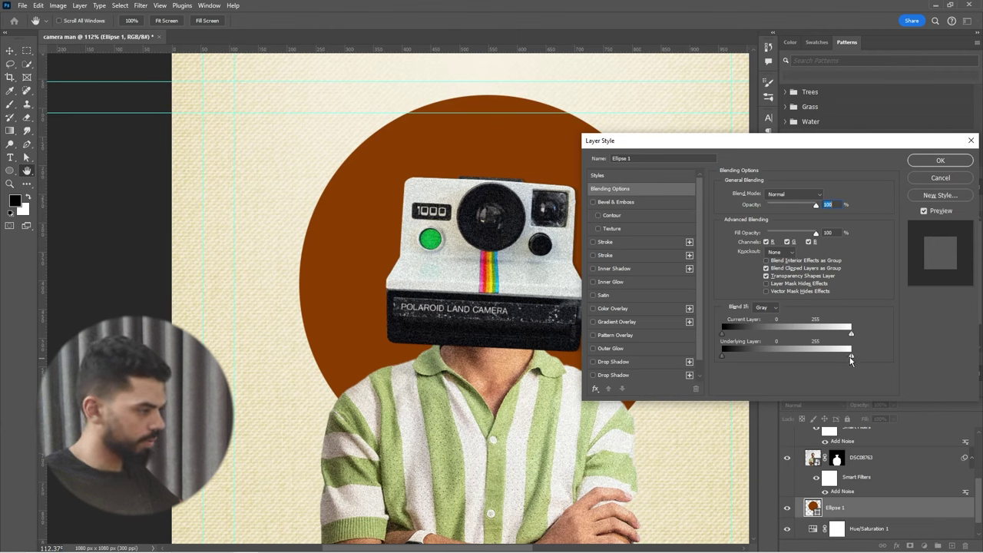
{"action": "left_click_drag", "start_coordinate": [847, 360], "coordinate": [842, 358]}
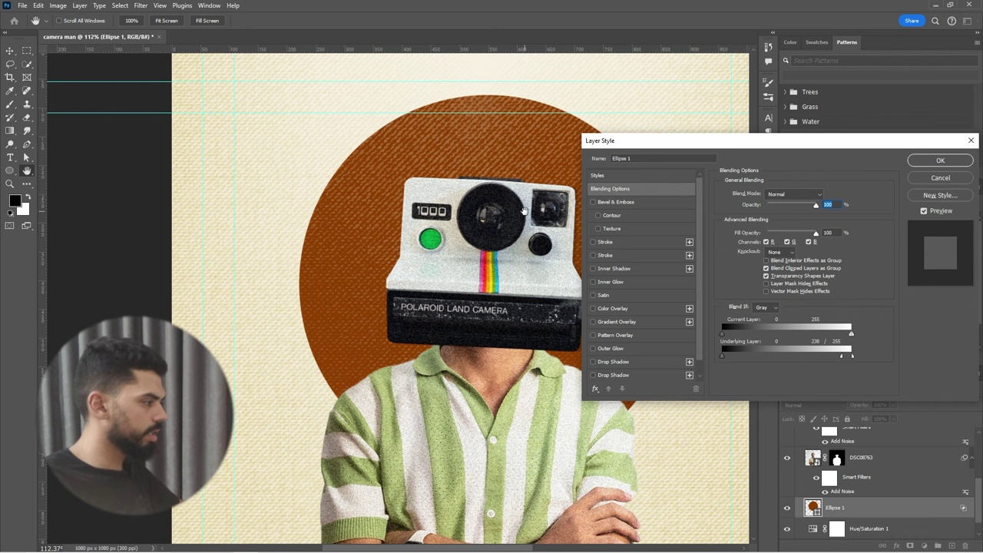
{"action": "left_click", "coordinate": [940, 160]}
{"action": "key", "text": "v"}
{"action": "key", "text": "ctrl+0"}
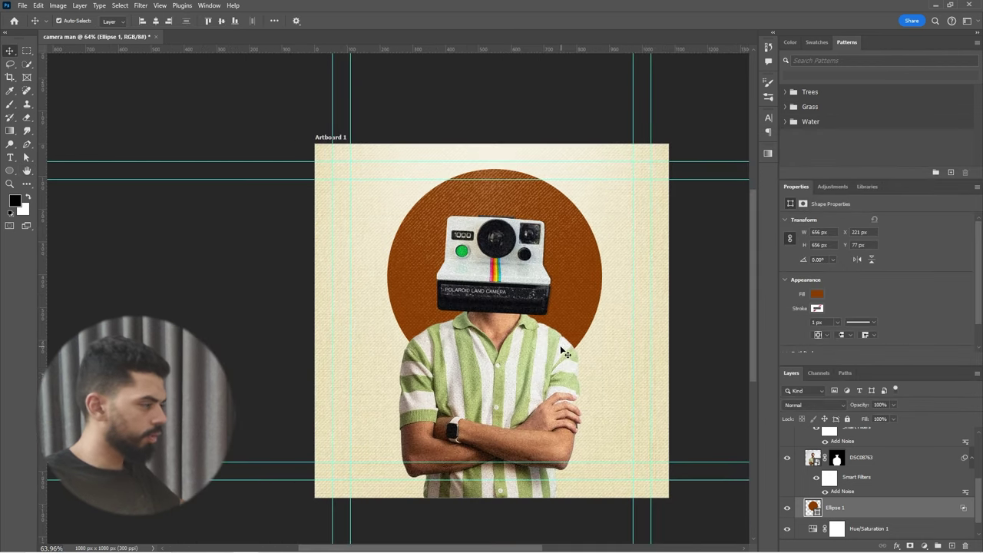
- Change the circle's fill to the muted brown 814e24
{"action": "left_click", "coordinate": [565, 352]}
{"action": "scroll", "coordinate": [564, 353], "scroll_direction": "up", "scroll_amount": 1}
{"action": "double_click", "coordinate": [812, 507]}
{"action": "left_click", "coordinate": [791, 298]}
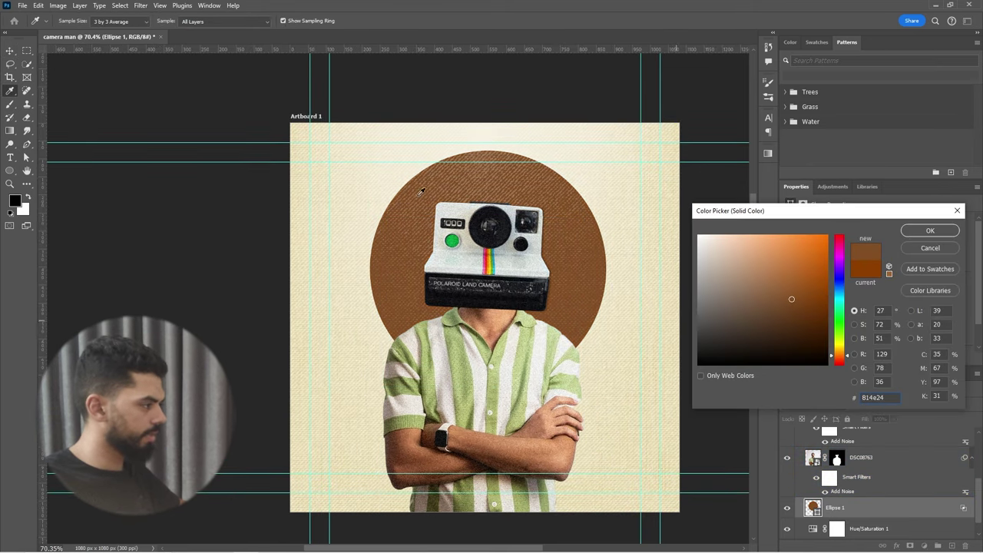
{"action": "left_click", "coordinate": [922, 231]}
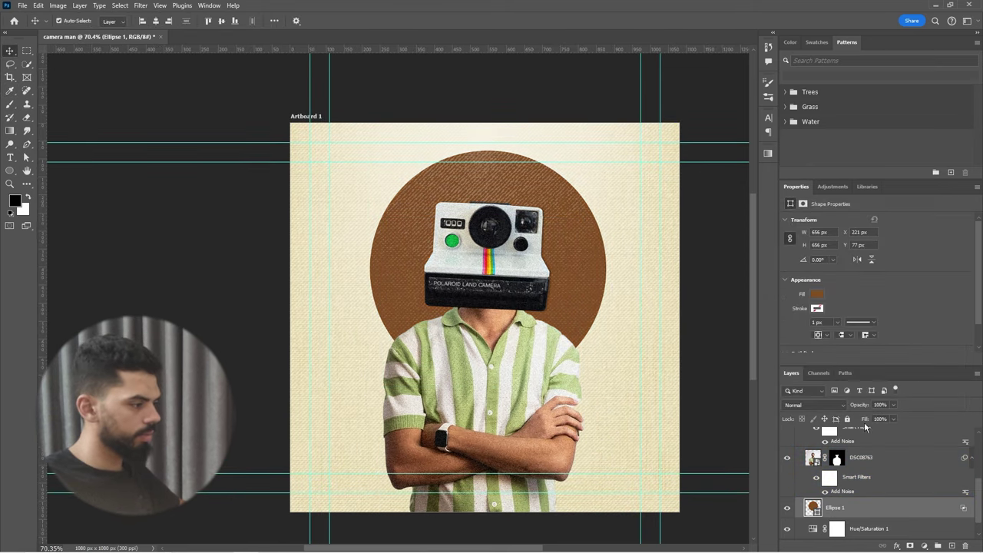
{"action": "left_click", "coordinate": [895, 488]}
{"action": "left_click", "coordinate": [895, 507]}
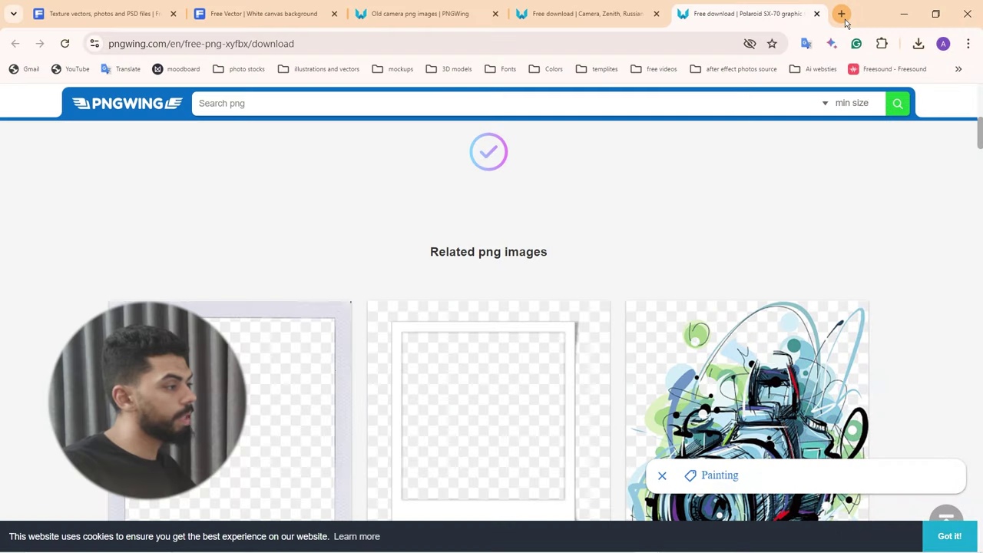
- Switch to the browser, search for a gif maker in a new tab and open ezgif's Animated GIF Maker
{"action": "left_click", "coordinate": [845, 21]}
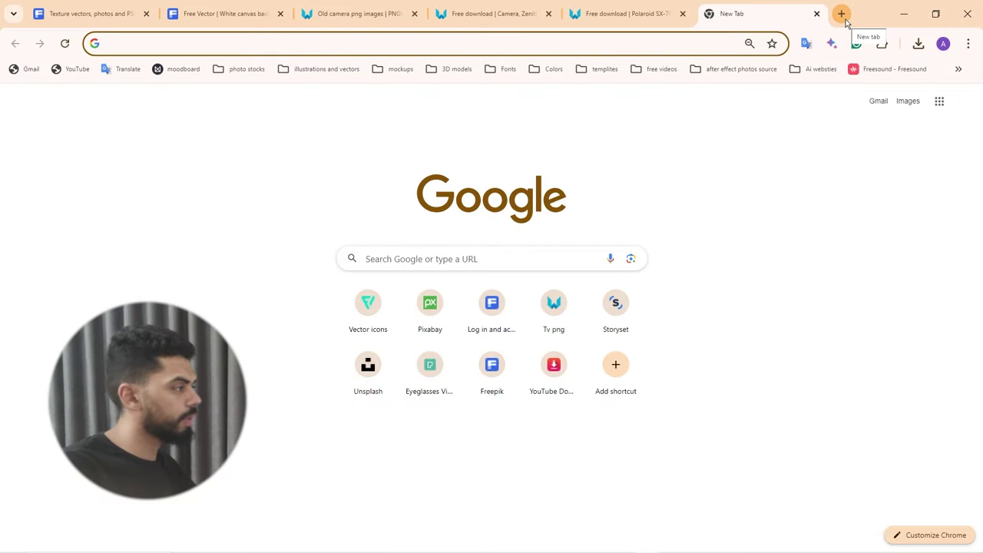
{"action": "type", "text": "gif mak"}
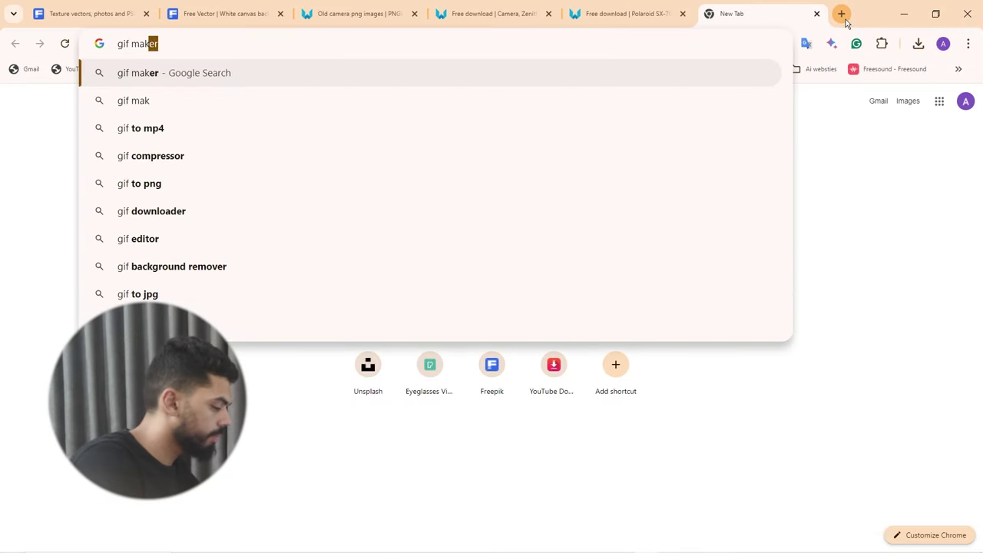
{"action": "key", "text": "Return"}
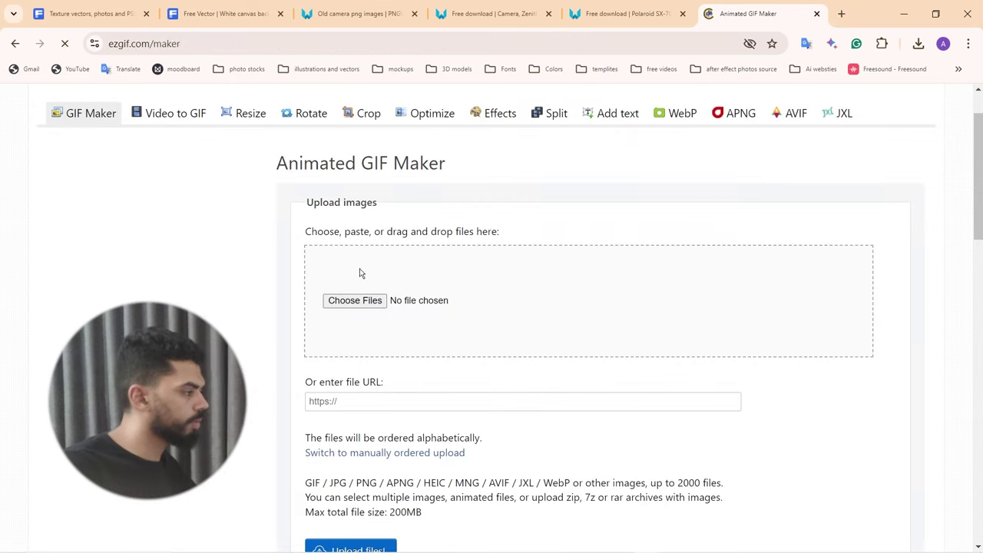
- Choose the four exported composition images and upload them to the Animated GIF Maker
{"action": "left_click", "coordinate": [356, 301]}
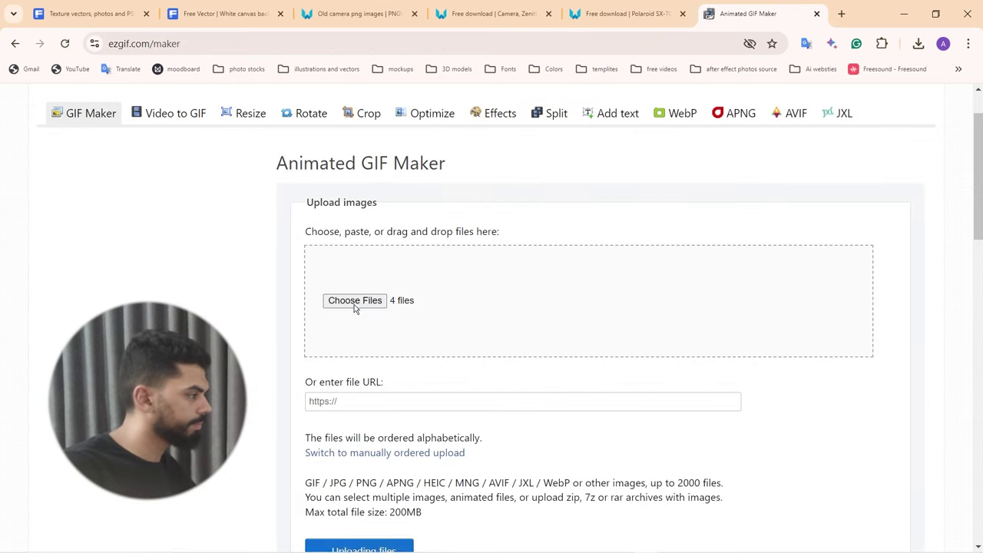
{"action": "scroll", "coordinate": [361, 491], "scroll_direction": "down", "scroll_amount": 1}
{"action": "left_click", "coordinate": [361, 483]}
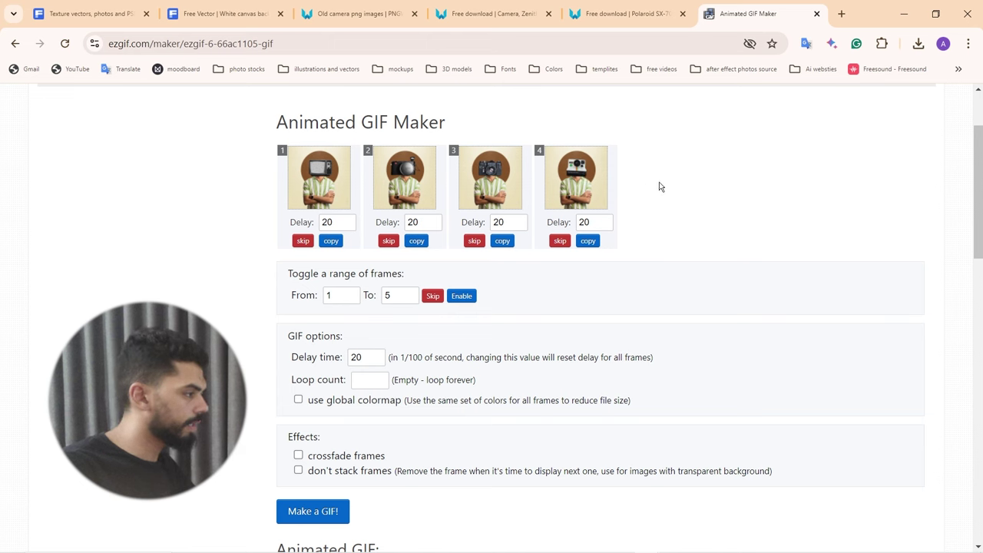
- Set the delay of all four frames to 40 and generate the GIF
{"action": "left_click_drag", "start_coordinate": [335, 221], "coordinate": [320, 222]}
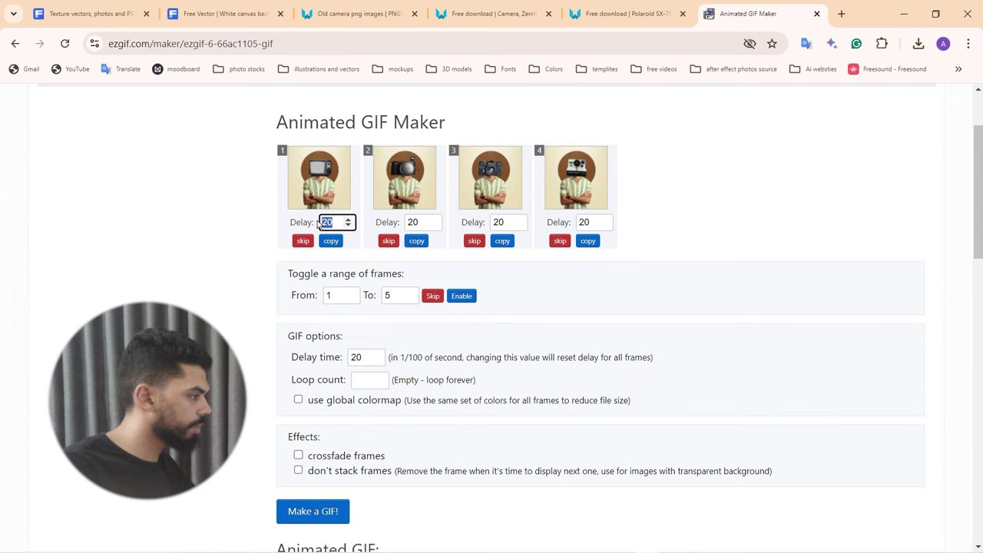
{"action": "type", "text": "40"}
{"action": "double_click", "coordinate": [320, 222]}
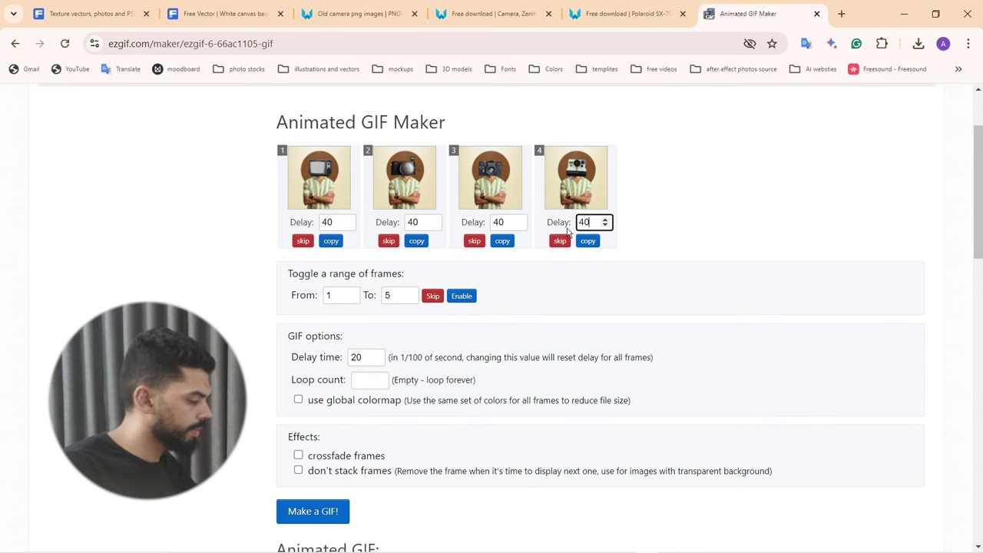
{"action": "left_click", "coordinate": [305, 513]}
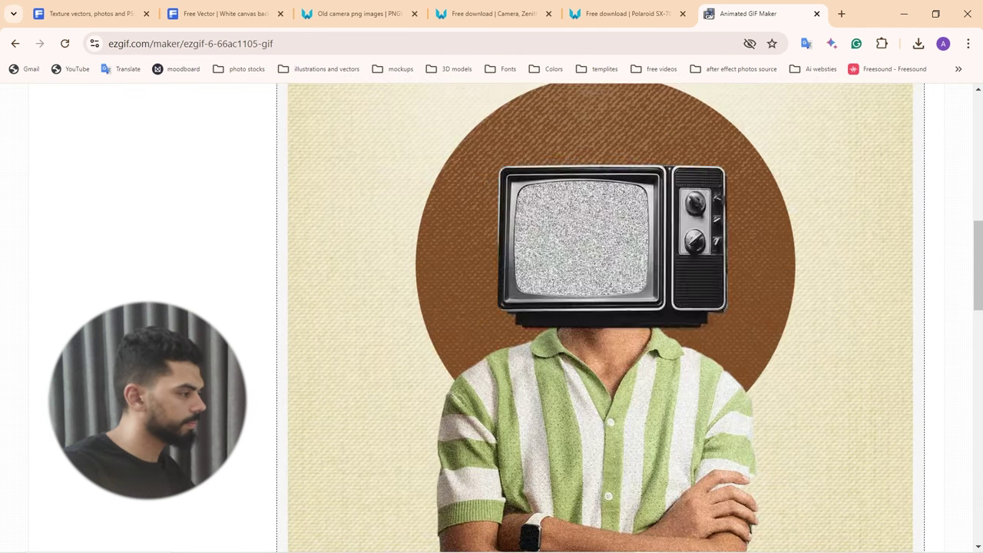
- Open the first frame's delay value for editing
{"action": "scroll", "coordinate": [253, 215], "scroll_direction": "up", "scroll_amount": 8}
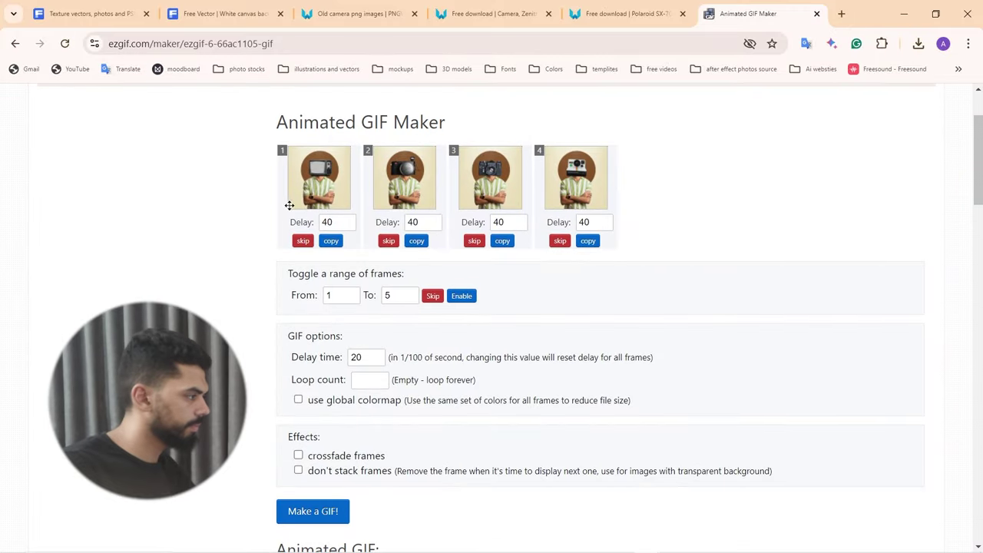
{"action": "left_click", "coordinate": [335, 222]}
{"action": "double_click", "coordinate": [336, 222]}
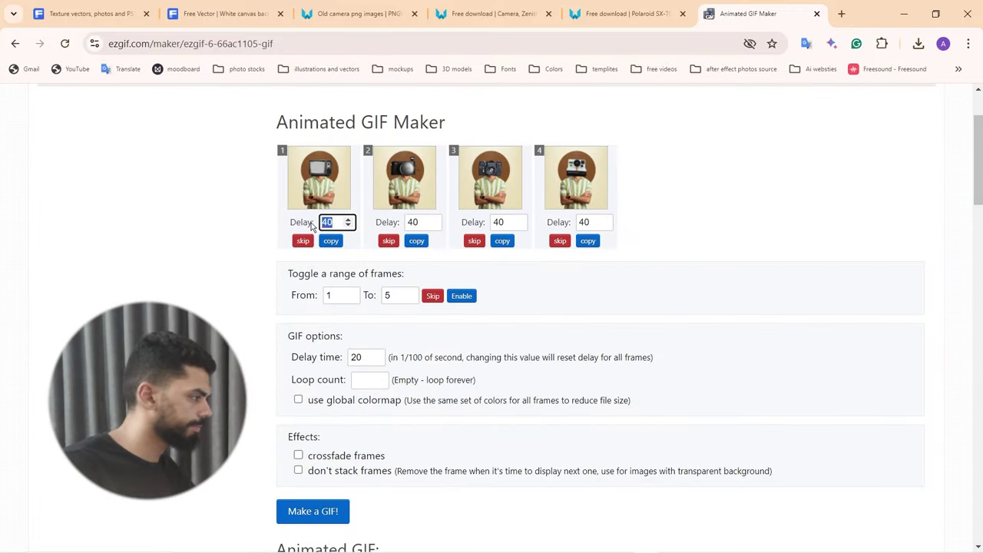